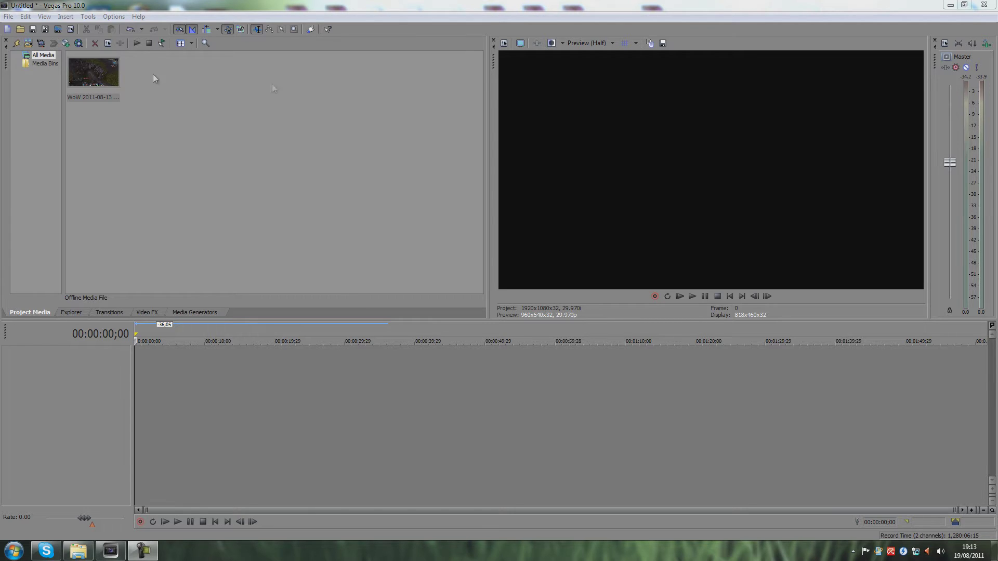
Place the WoW .avi clip from Project Media onto the empty timeline as video and audio tracks.
drag(97, 73, 125, 373)
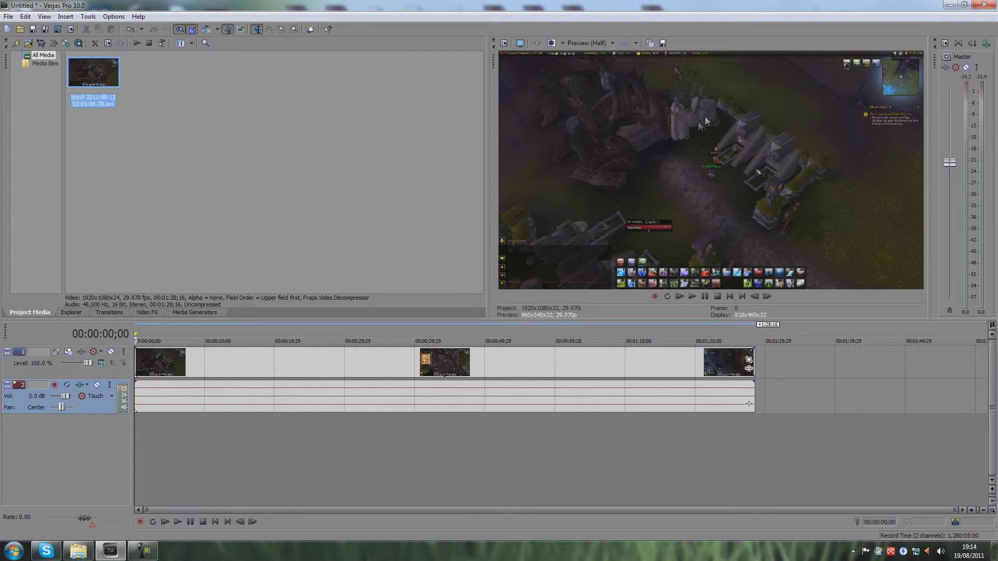
Find the start of the level-up and split the clip at 00:00:36;19.
click(345, 447)
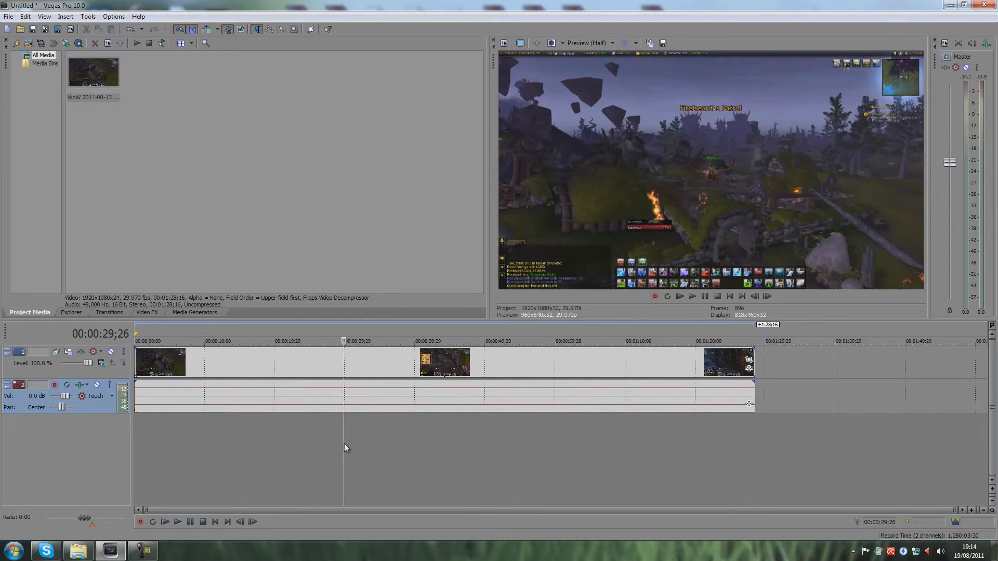
click(323, 456)
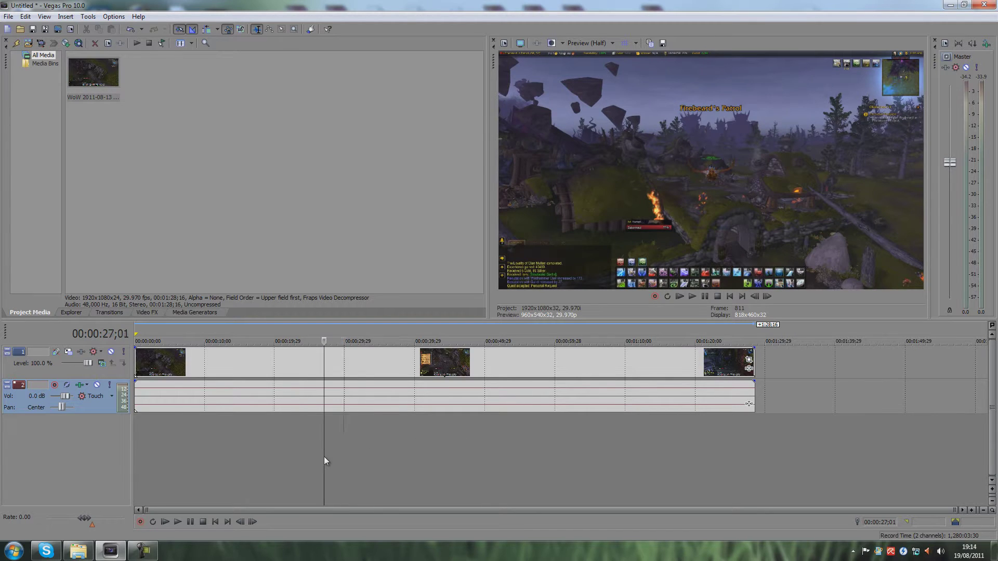
click(364, 455)
click(404, 457)
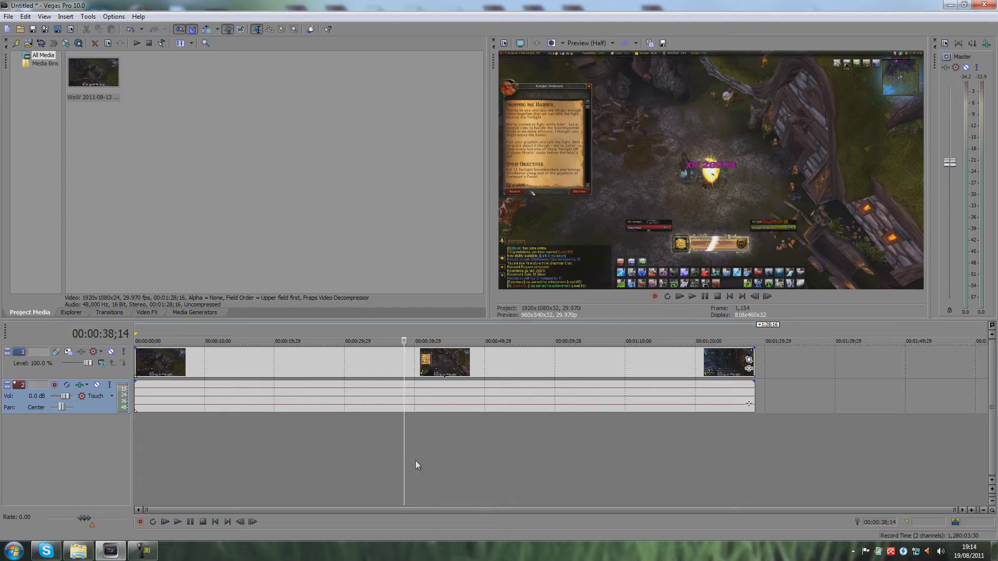
key(Left)
key(Left)
key(Left)
key(Left)
key(Left)
key(Left)
key(Left)
key(Left)
key(Left)
key(Left)
key(Left)
key(Left)
key(Left)
key(Left)
key(Left)
key(Left)
key(Left)
key(Left)
key(Left)
key(Left)
key(Left)
key(Left)
key(Left)
key(Left)
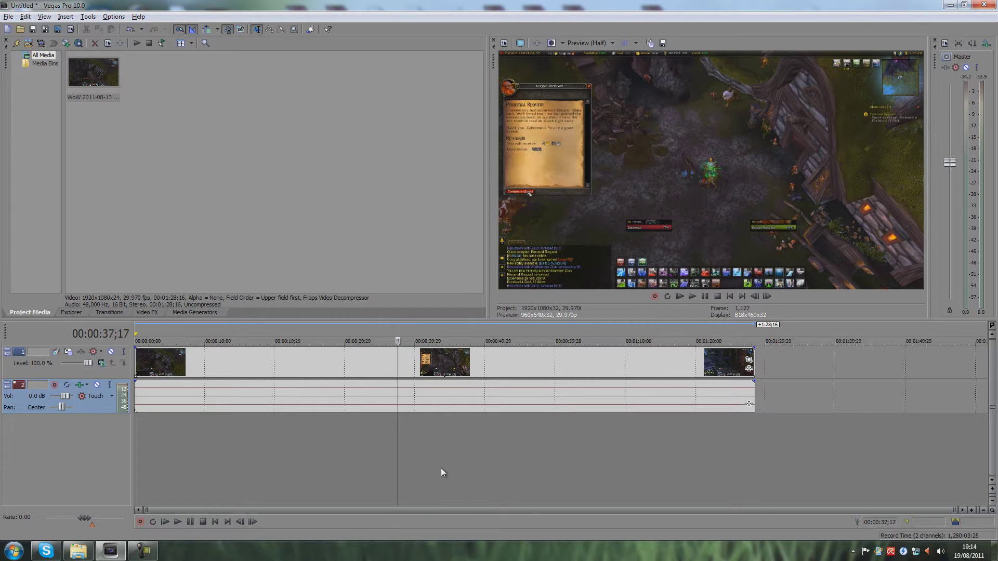
key(Left)
key(Left)
key(Left)
key(Left)
key(Left)
key(Left)
key(Left)
key(Left)
key(Left)
key(Left)
key(Left)
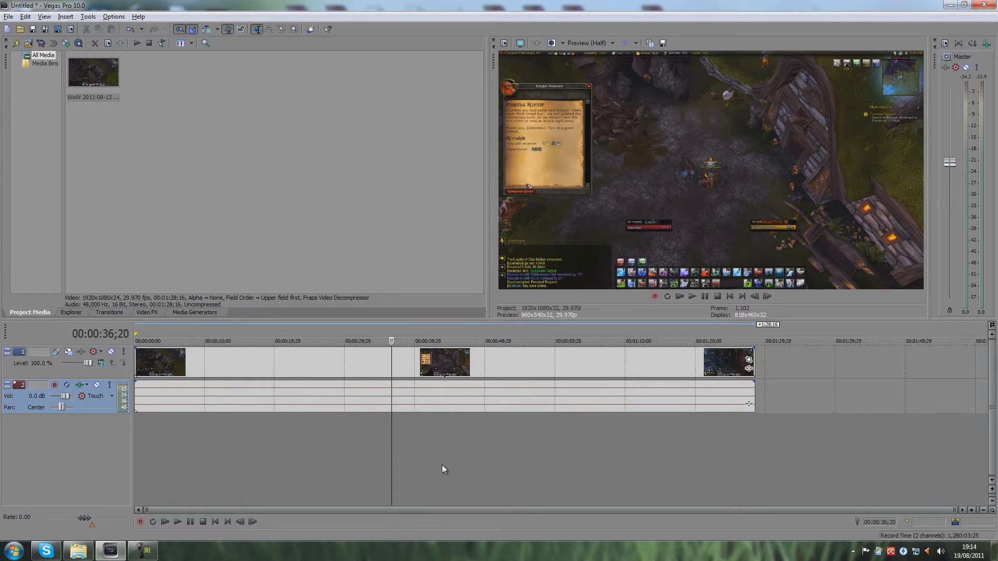
key(s)
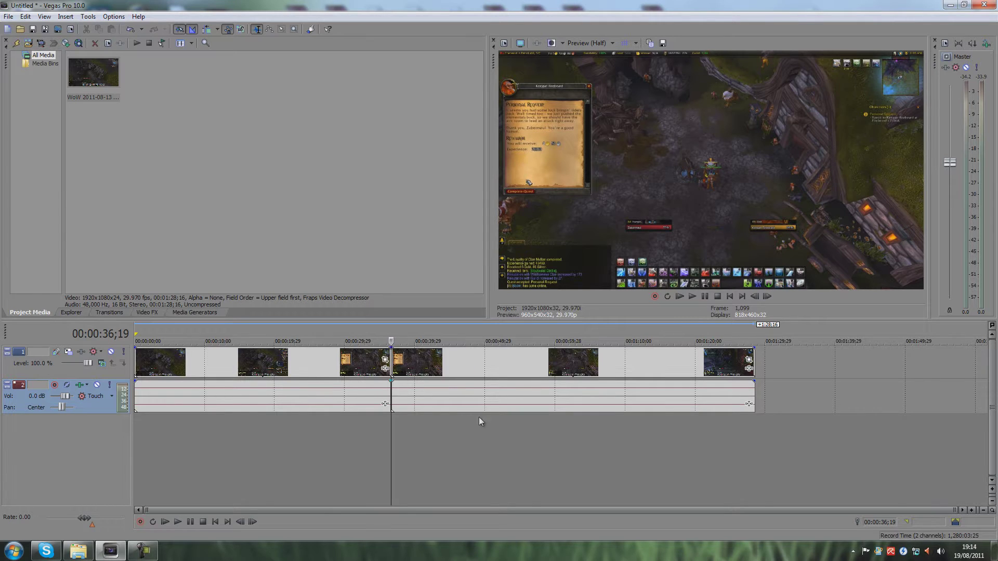
Step forward past the Level 85 banner and split the clip again at 00:00:40;28.
key(Right)
key(Right)
key(Right)
key(Right)
key(Right)
key(Right)
key(Right)
key(Right)
key(Right)
key(Right)
key(Right)
key(Right)
key(Right)
key(Right)
key(Right)
key(Right)
key(Right)
key(Right)
key(Right)
key(Right)
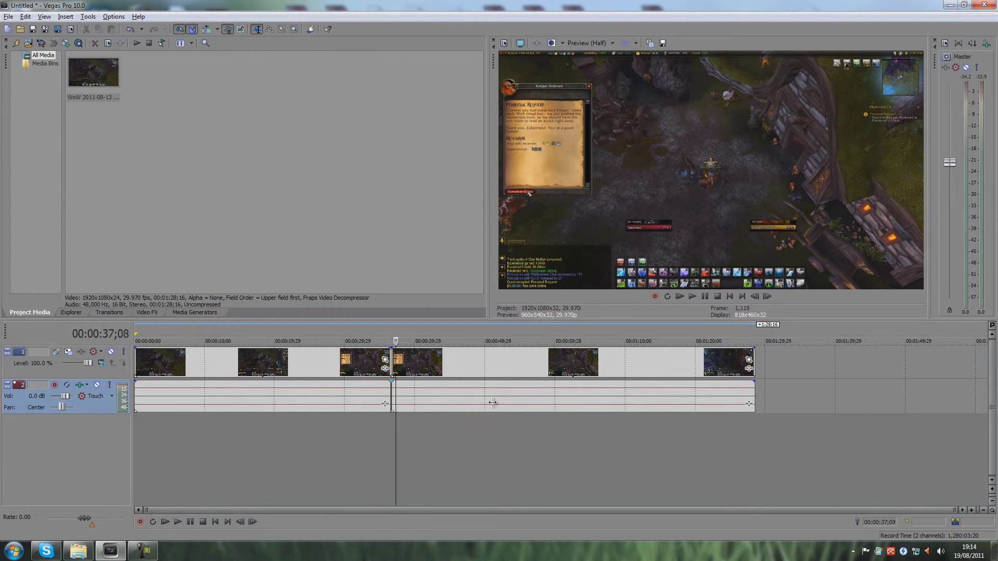
key(Right)
key(Right)
key(Right)
key(Right)
key(Right)
key(Right)
key(Right)
key(Right)
key(Right)
key(Right)
key(Right)
key(Right)
key(Right)
key(Right)
key(Right)
key(Right)
key(Right)
key(Right)
key(Right)
key(Right)
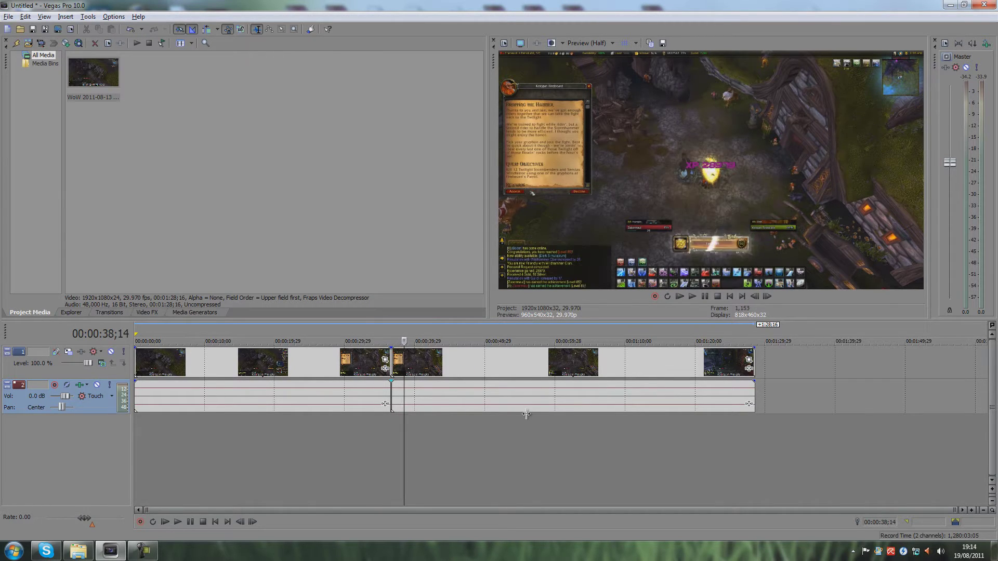
key(Right)
key(Right)
key(Right)
key(Right)
key(Right)
key(Right)
key(Right)
key(Right)
key(Right)
key(Right)
key(Right)
key(Right)
key(Right)
key(Right)
key(Right)
key(Right)
key(Right)
key(Right)
key(Right)
key(Right)
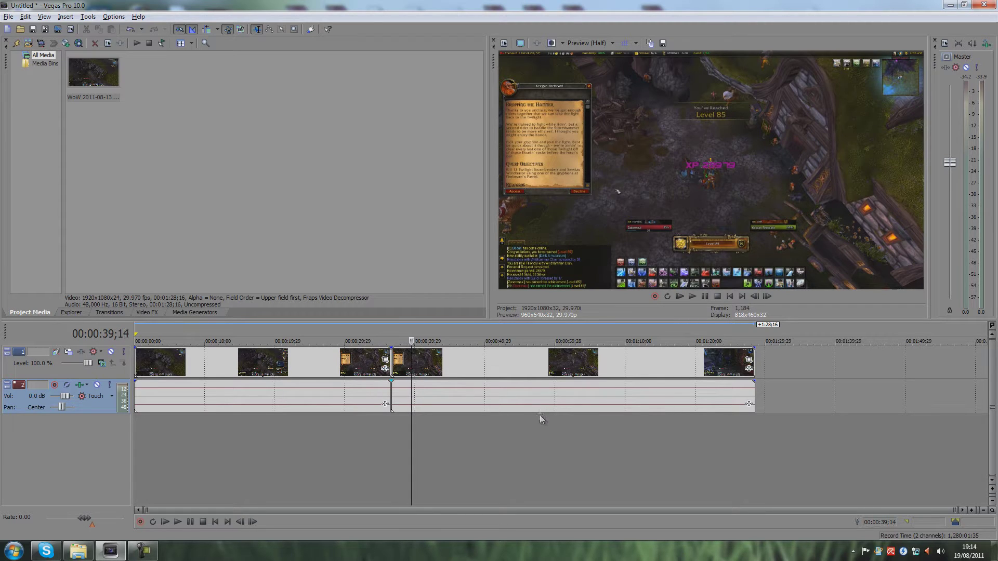
key(Right)
key(Right)
key(Right)
key(Right)
key(Right)
key(Right)
key(Right)
key(Right)
key(Right)
key(Right)
key(Right)
key(Right)
key(Right)
key(Right)
key(Right)
key(Right)
key(Right)
key(Right)
key(Right)
key(Right)
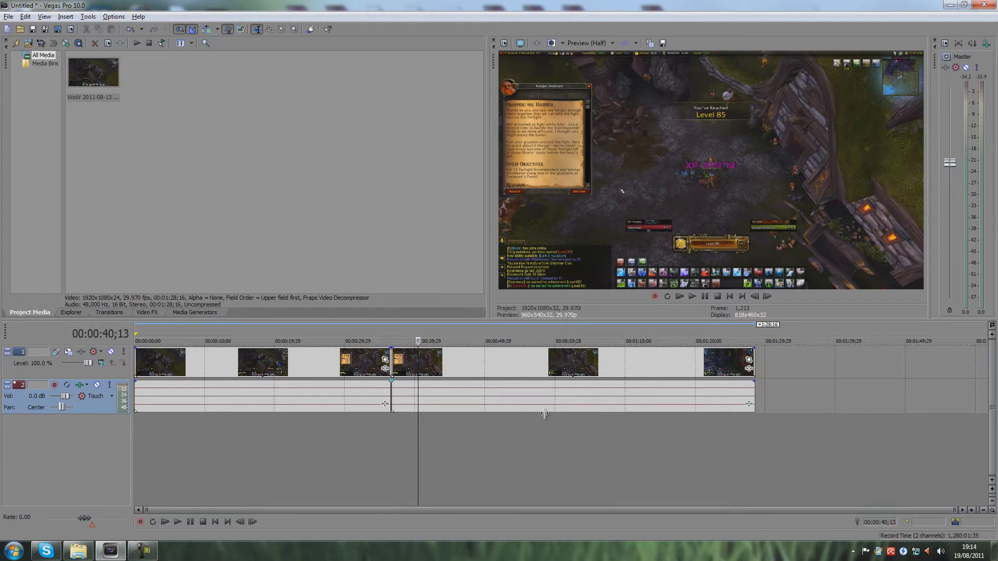
key(s)
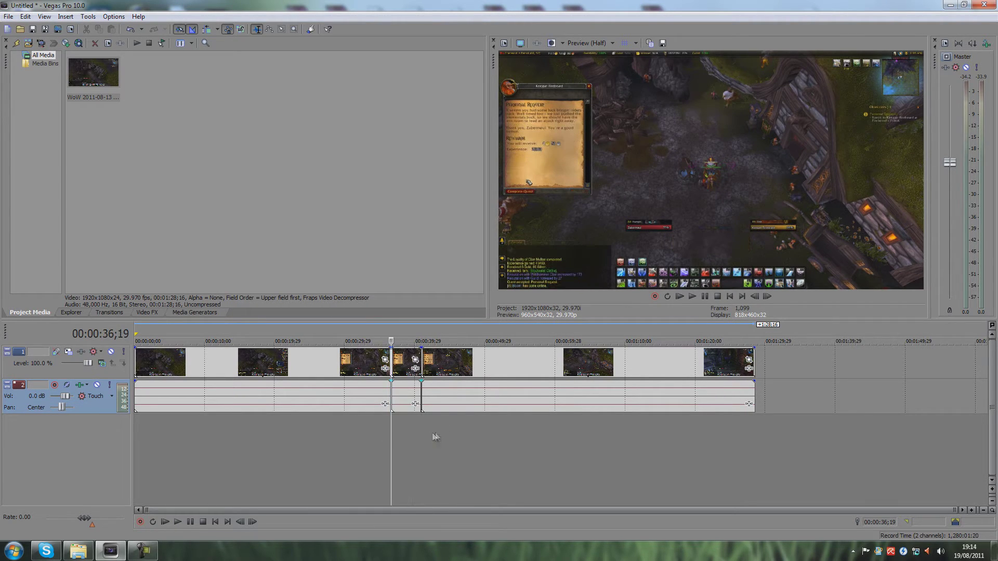
Jump between the 00:00:36;19 and 00:00:40;28 cuts to compare their frames, ending on the first cut.
click(389, 435)
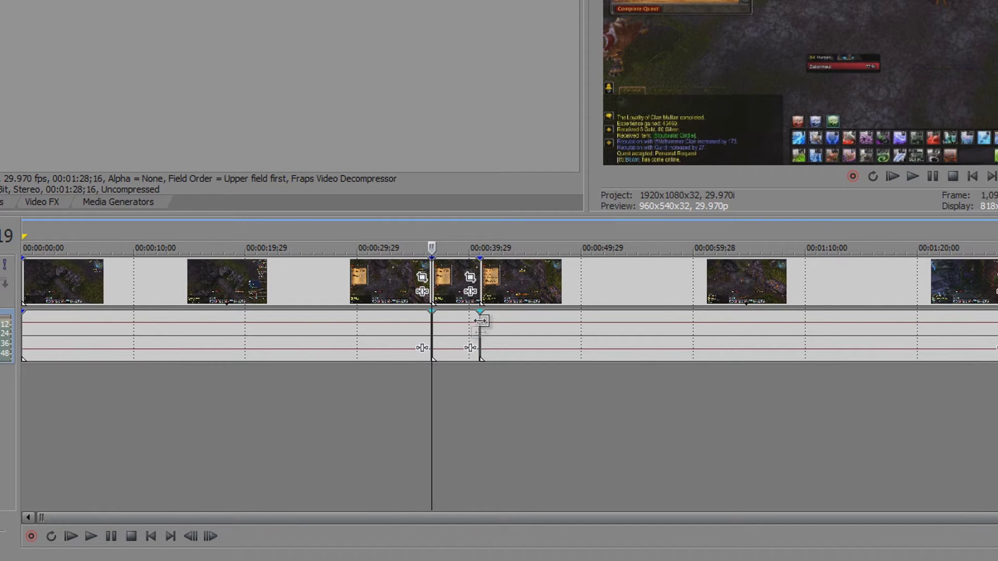
click(479, 327)
click(430, 413)
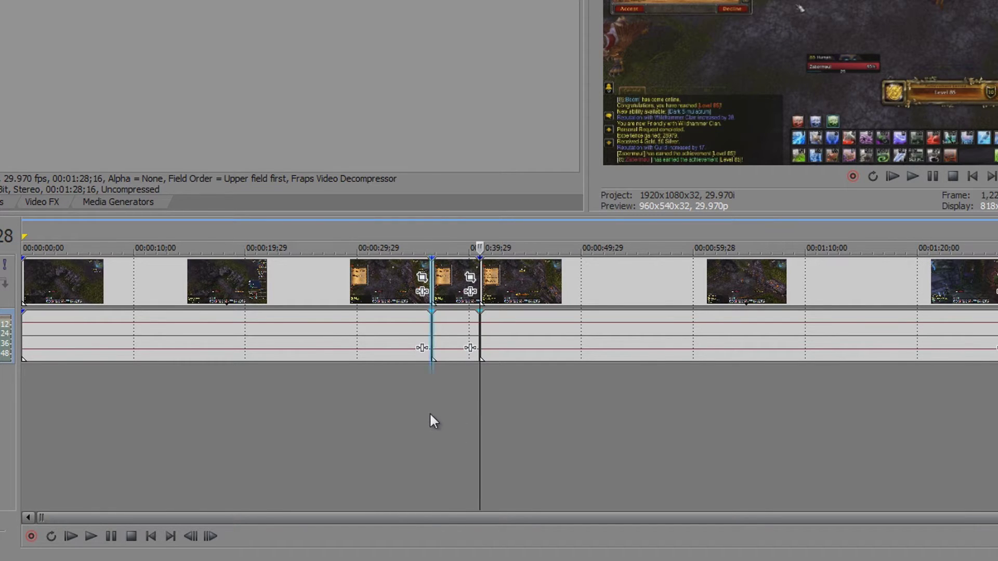
click(478, 414)
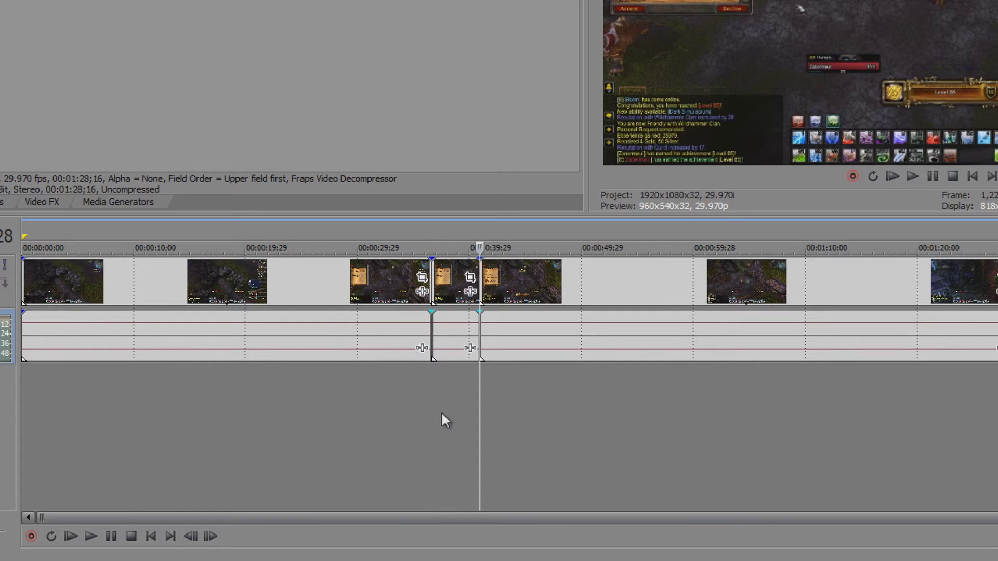
click(435, 410)
click(482, 409)
click(425, 412)
click(435, 413)
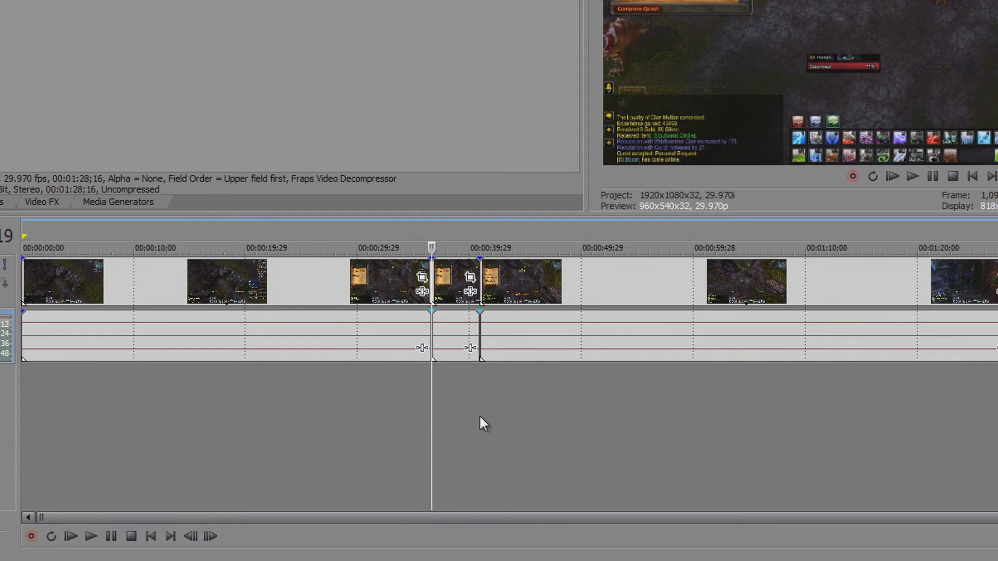
click(475, 414)
click(427, 417)
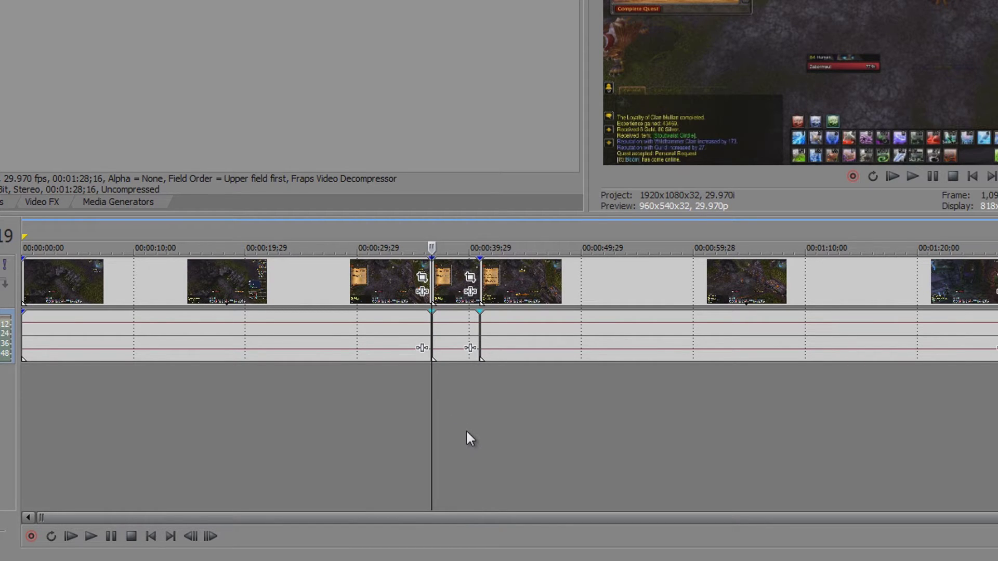
Zoom the timeline in to frame level on the 00:00:36;19 cut.
scroll(466, 431, up, 1)
scroll(466, 432, up, 10)
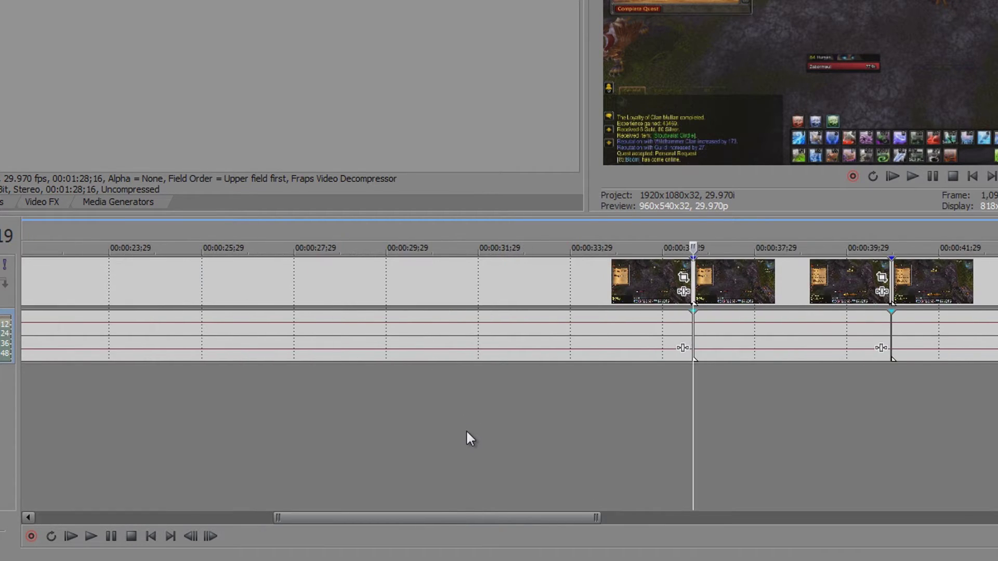
scroll(466, 429, up, 9)
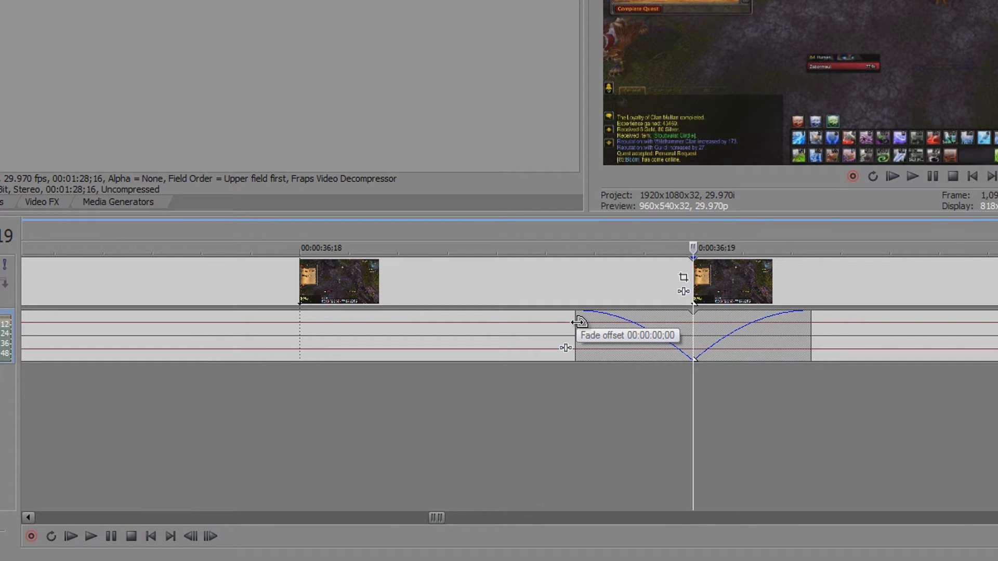
drag(578, 322, 686, 334)
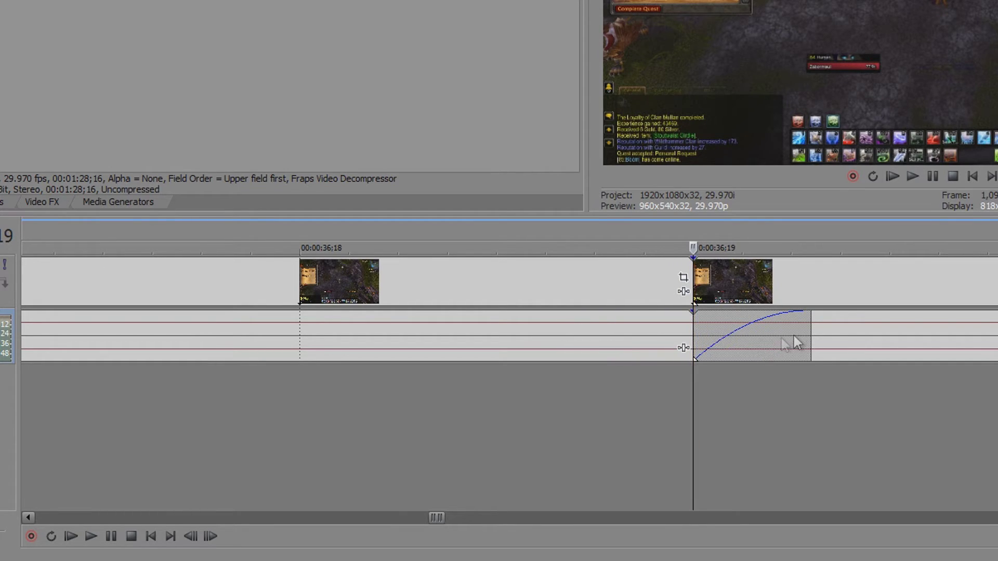
drag(804, 328, 640, 323)
scroll(772, 365, down, 10)
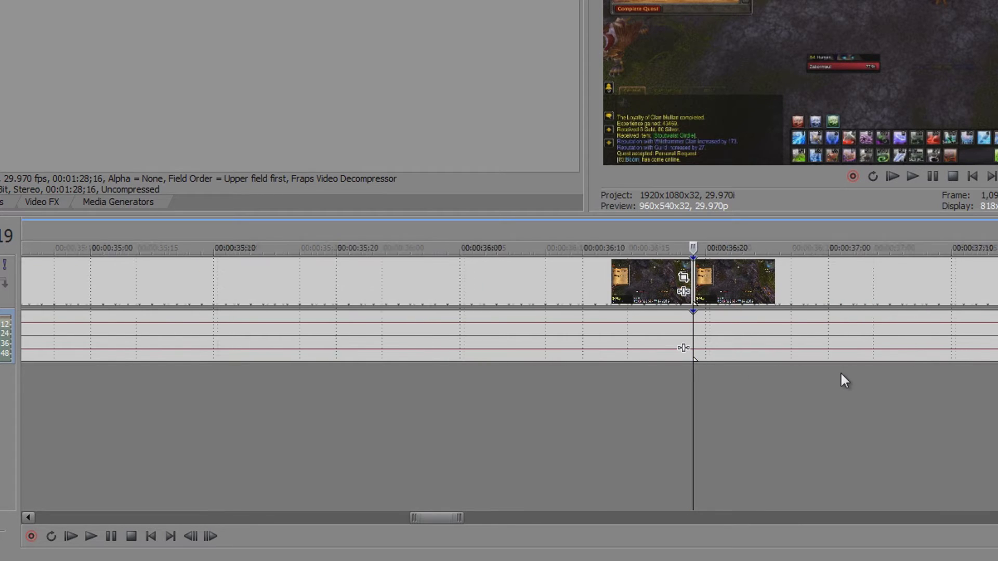
click(608, 396)
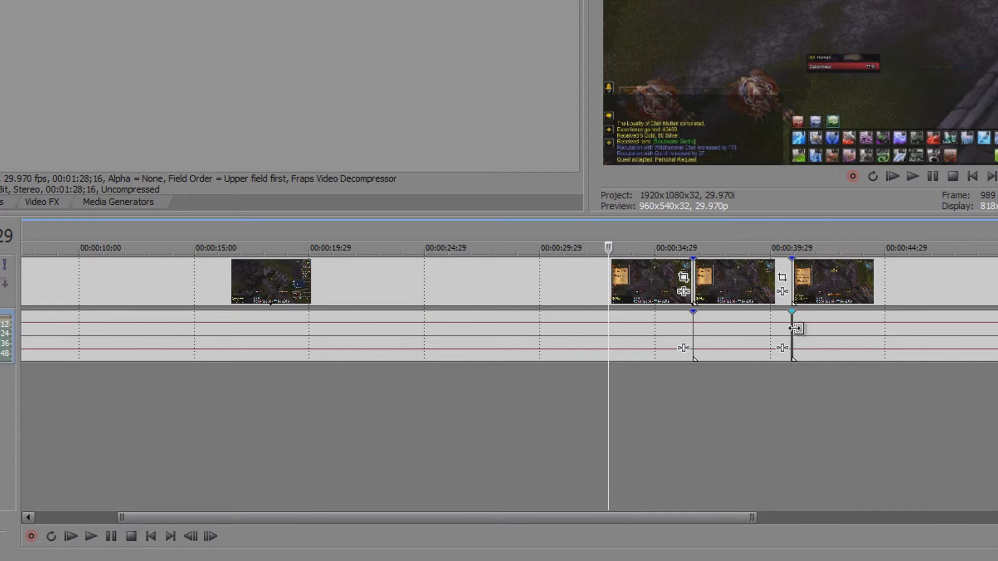
click(794, 382)
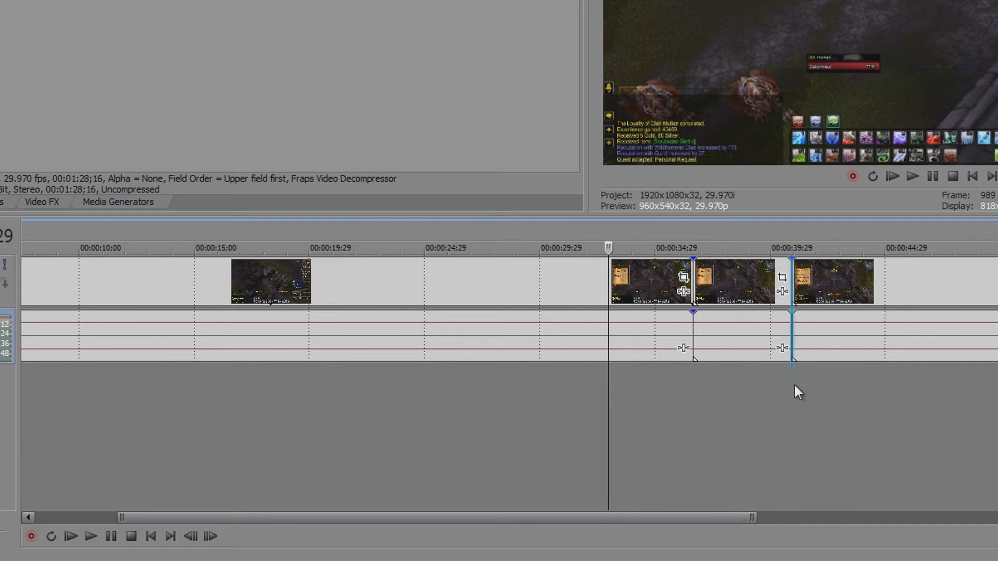
scroll(815, 413, up, 10)
scroll(729, 401, up, 6)
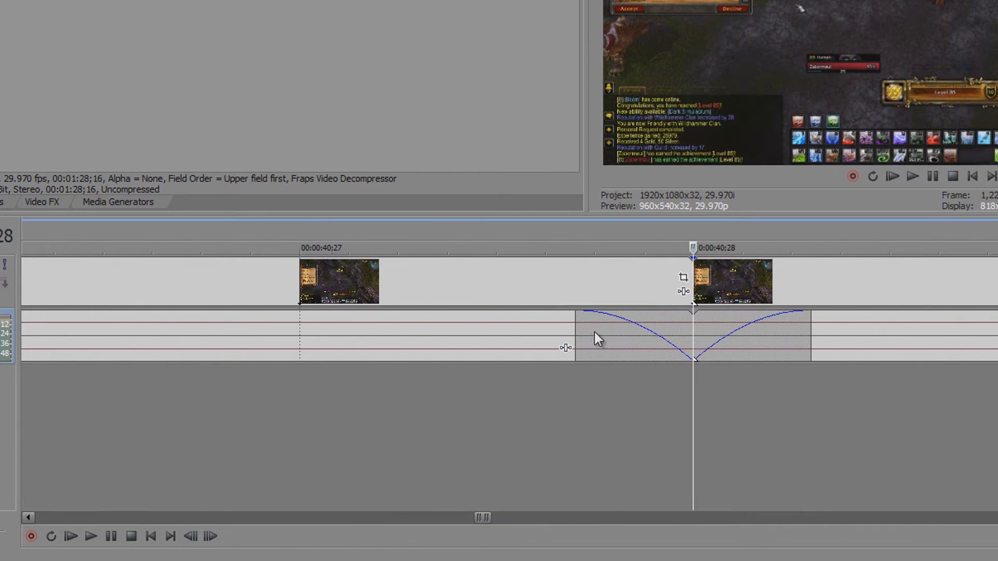
drag(579, 323, 670, 338)
scroll(692, 358, down, 10)
scroll(715, 403, down, 5)
click(613, 319)
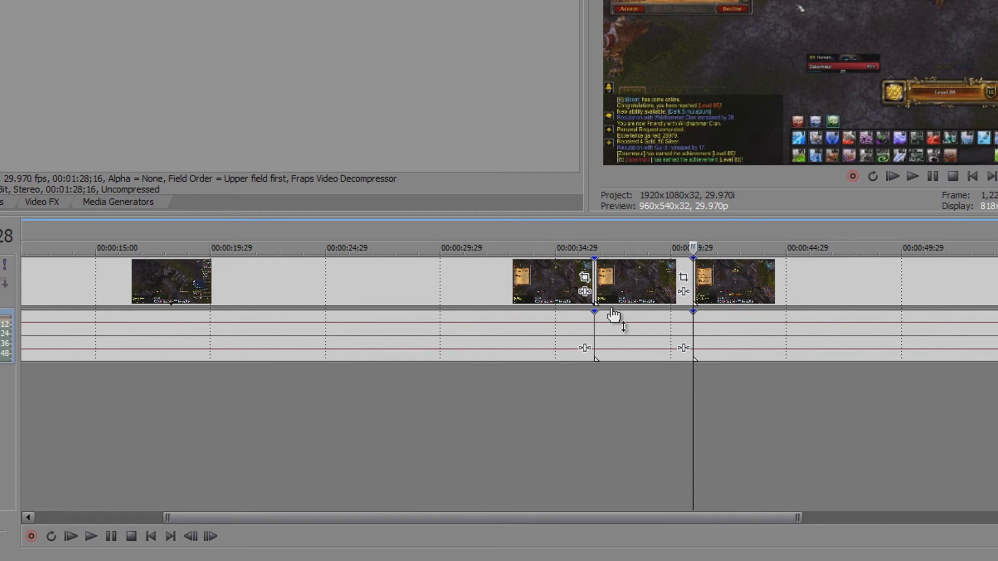
scroll(536, 427, up, 8)
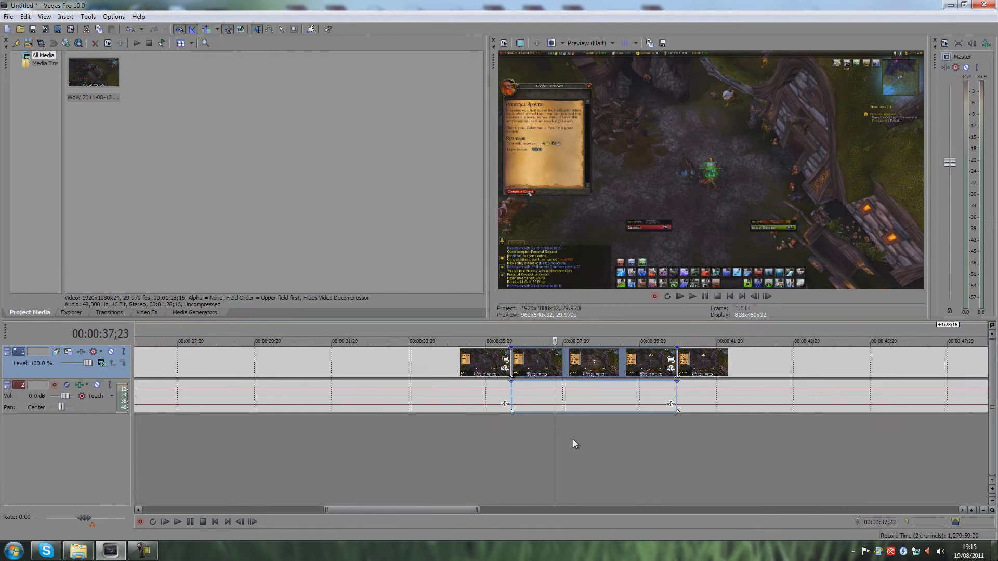
Zoom the timeline back out and switch on Auto Ripple.
scroll(572, 439, down, 4)
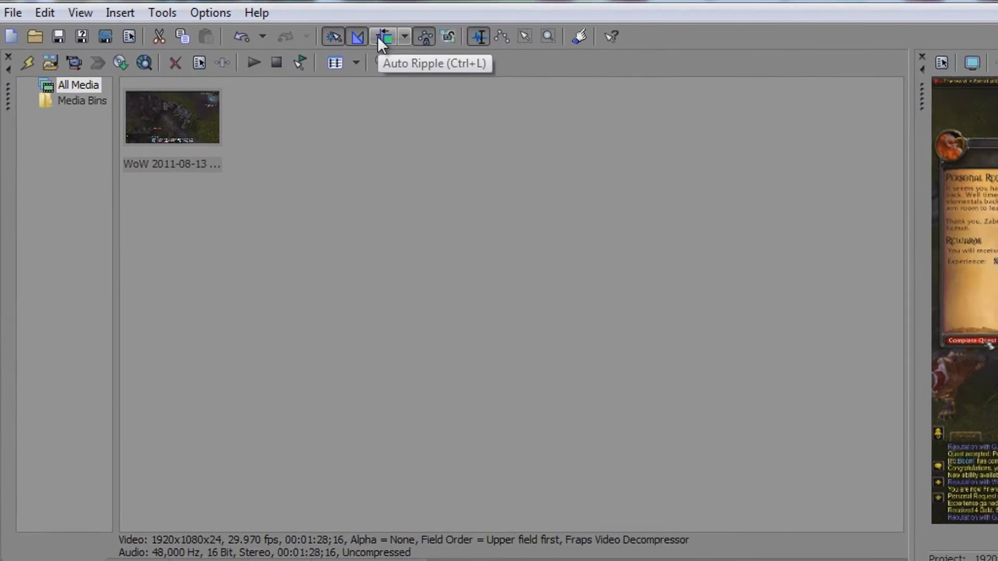
click(441, 38)
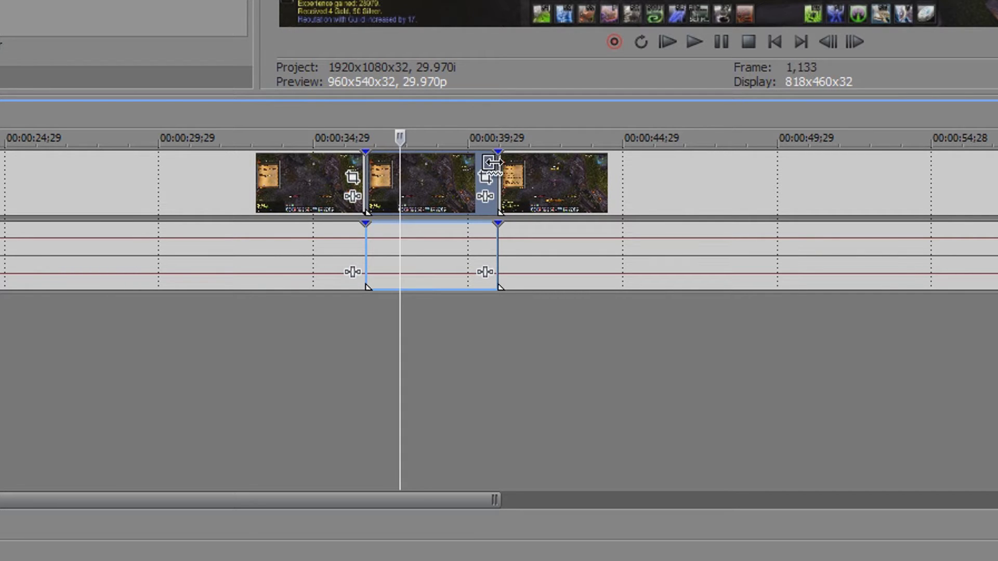
Trial-drag the middle level-up event's end, then lengthen it about five seconds, rippling the later events.
drag(496, 162, 404, 171)
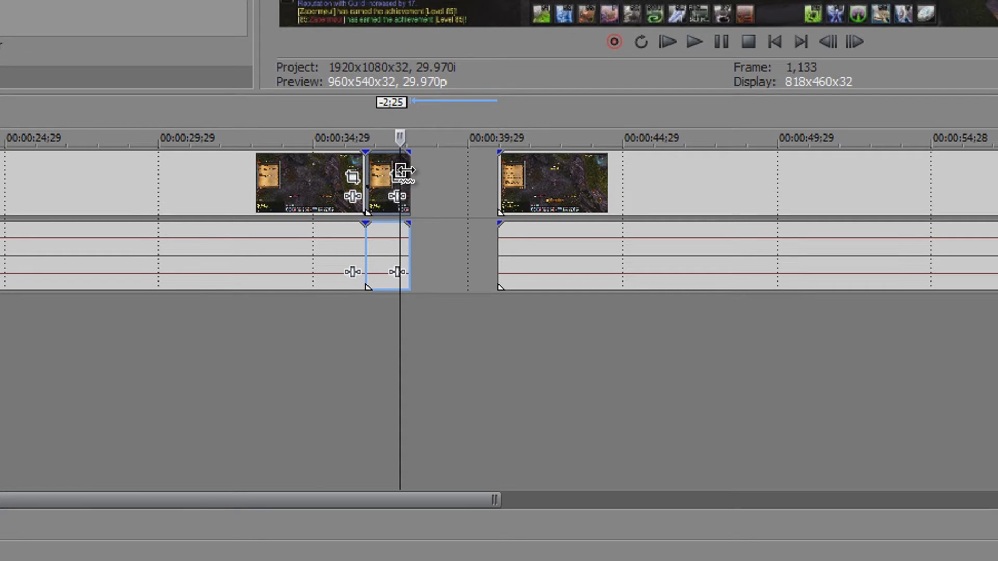
drag(404, 171, 943, 162)
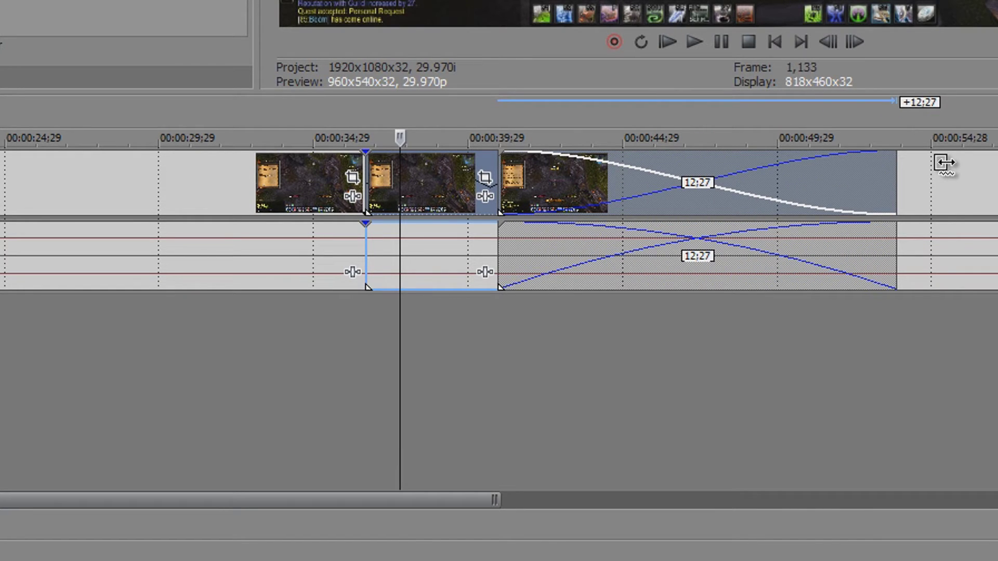
drag(943, 163, 377, 210)
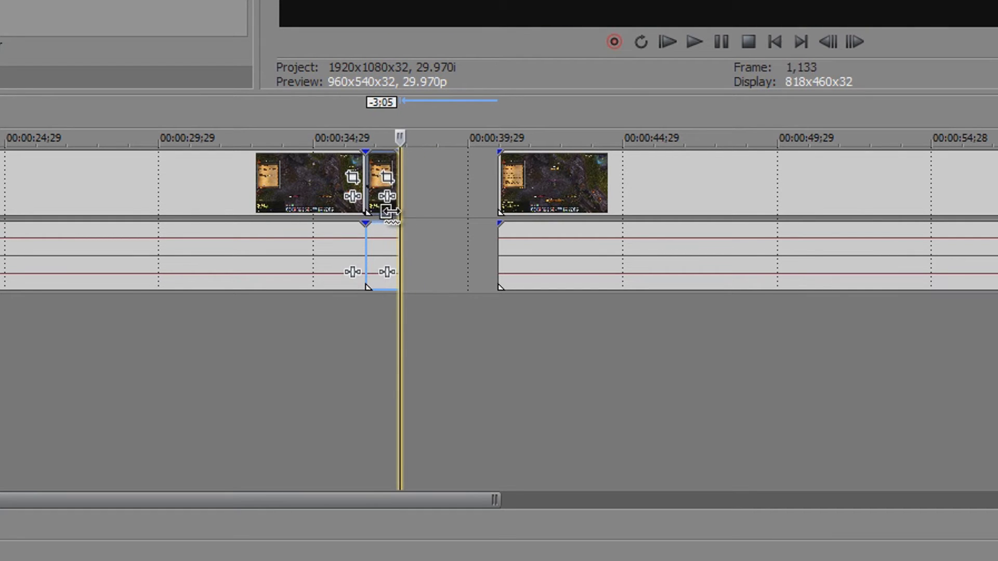
drag(390, 211, 646, 210)
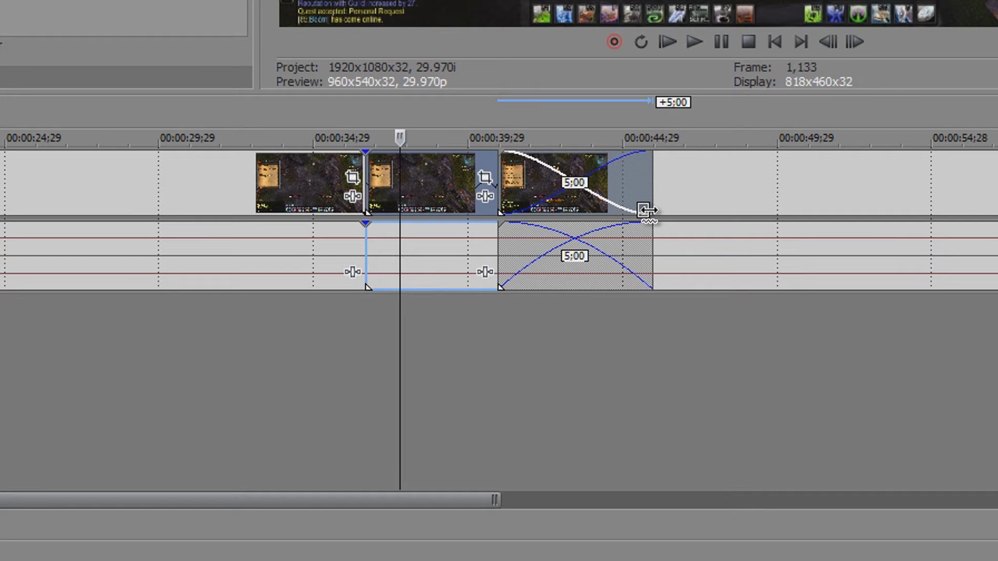
drag(646, 210, 649, 210)
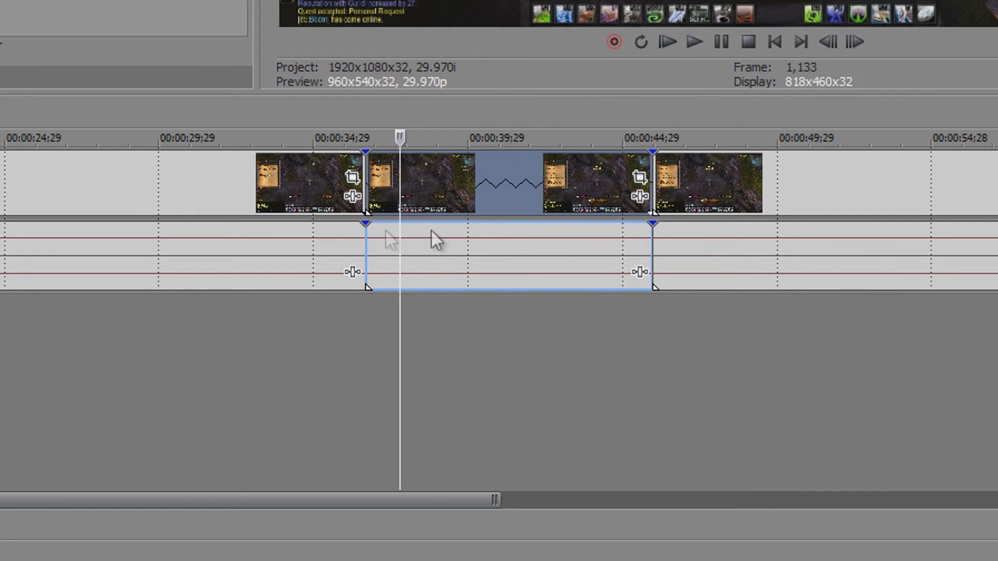
click(362, 333)
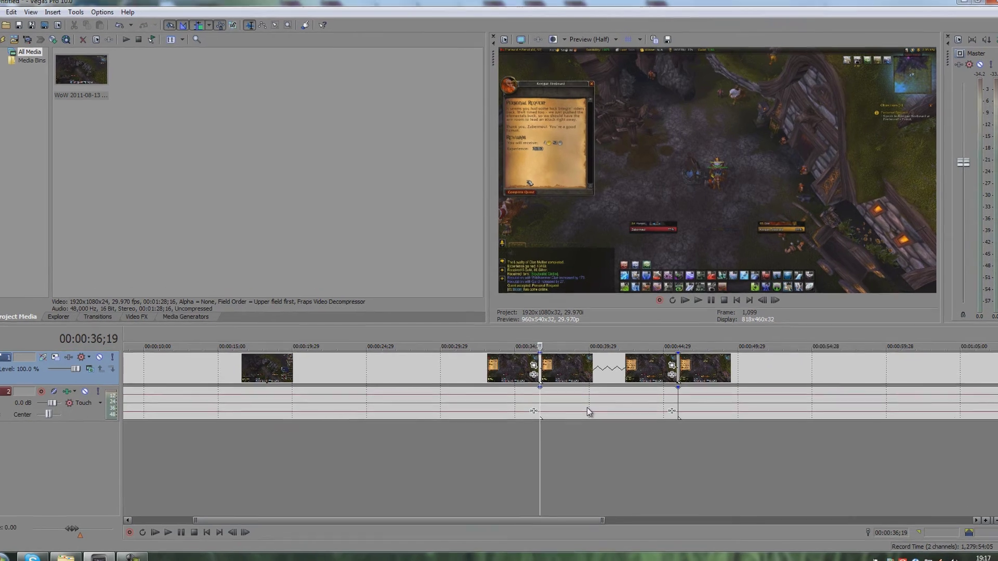
Tick Lock to stretch in the middle audio event's Properties, giving a -13.35473 pitch change.
right_click(585, 400)
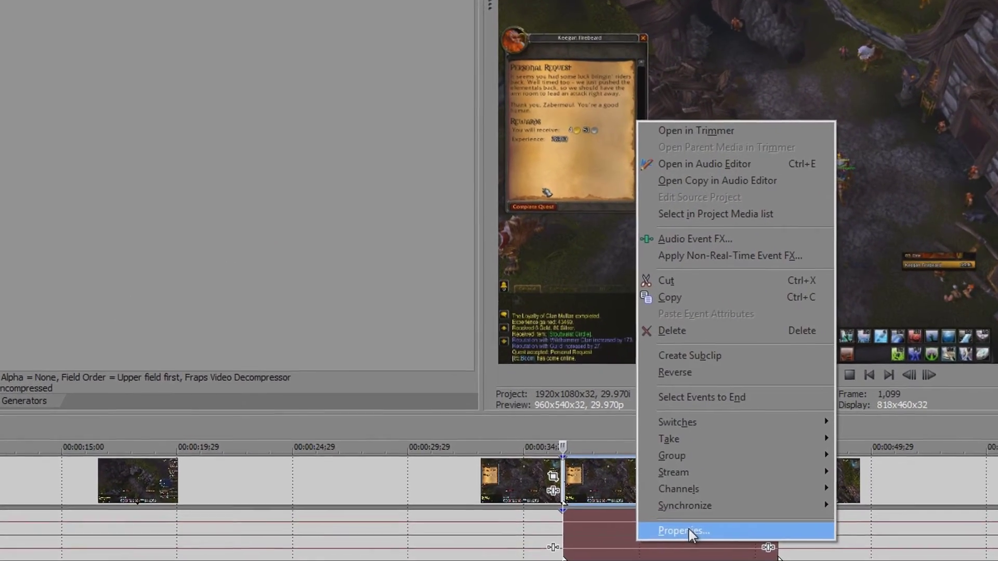
click(628, 423)
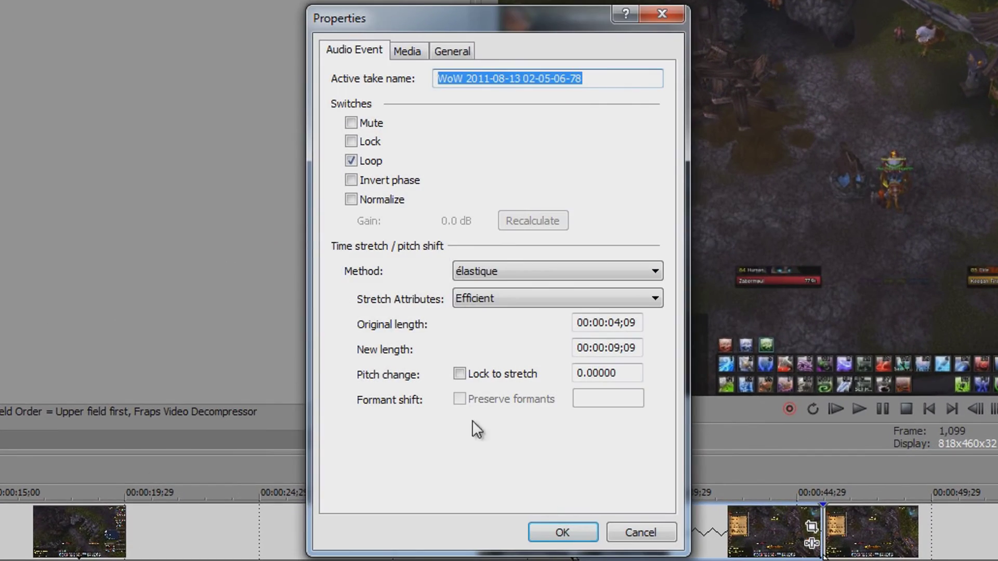
click(458, 373)
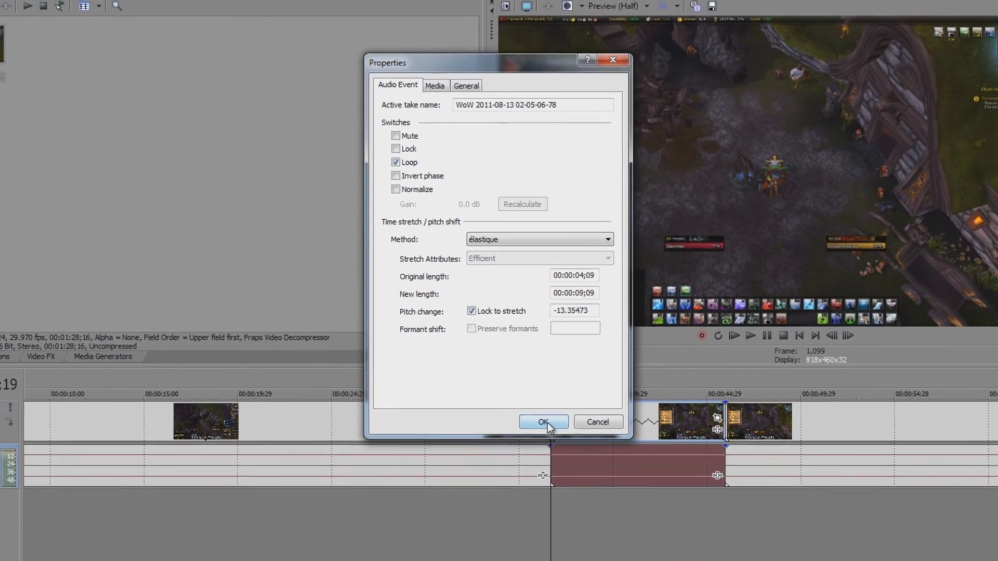
click(557, 502)
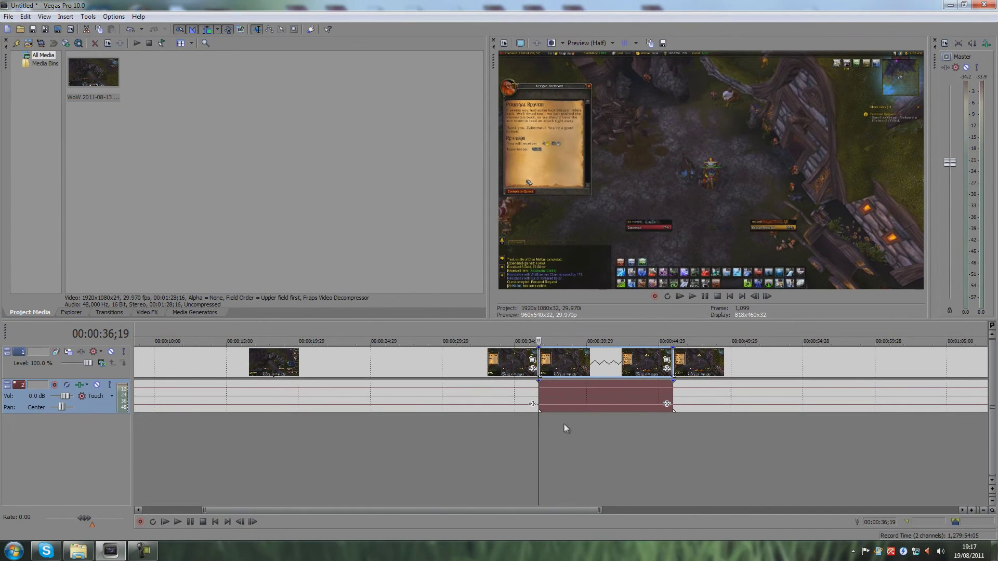
Play back the lengthened section, stop it, and right-click the middle video event.
click(178, 522)
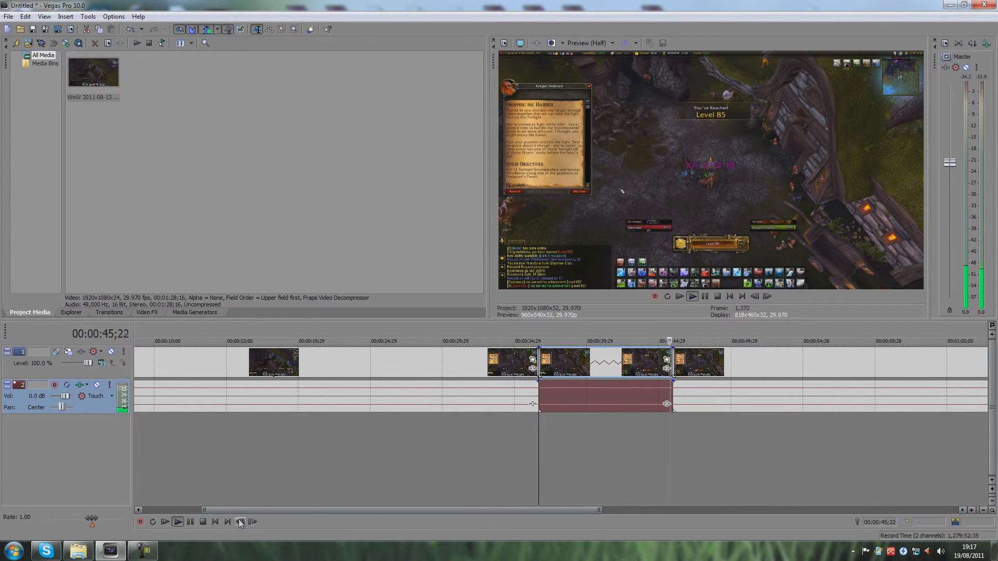
click(205, 522)
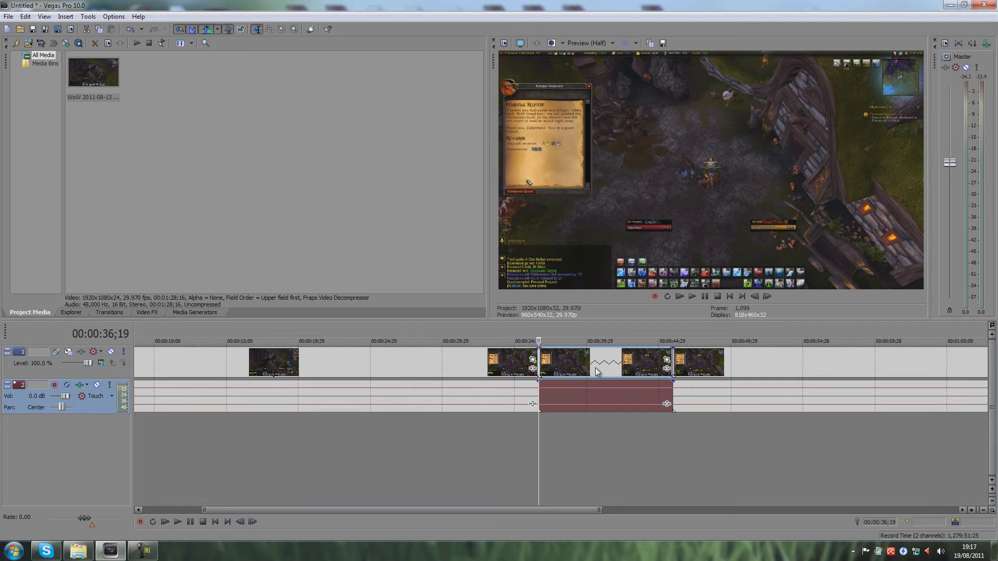
click(598, 366)
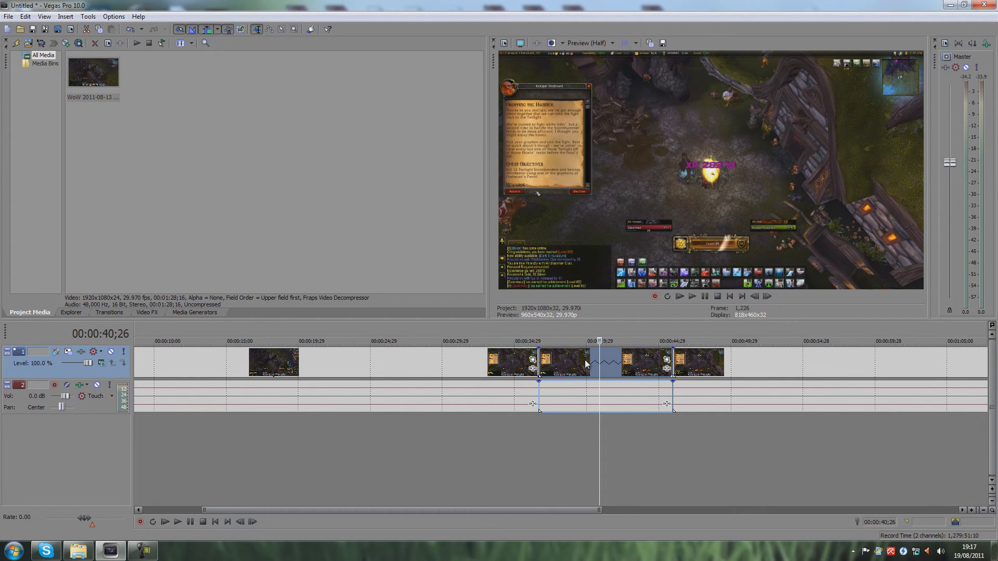
right_click(586, 364)
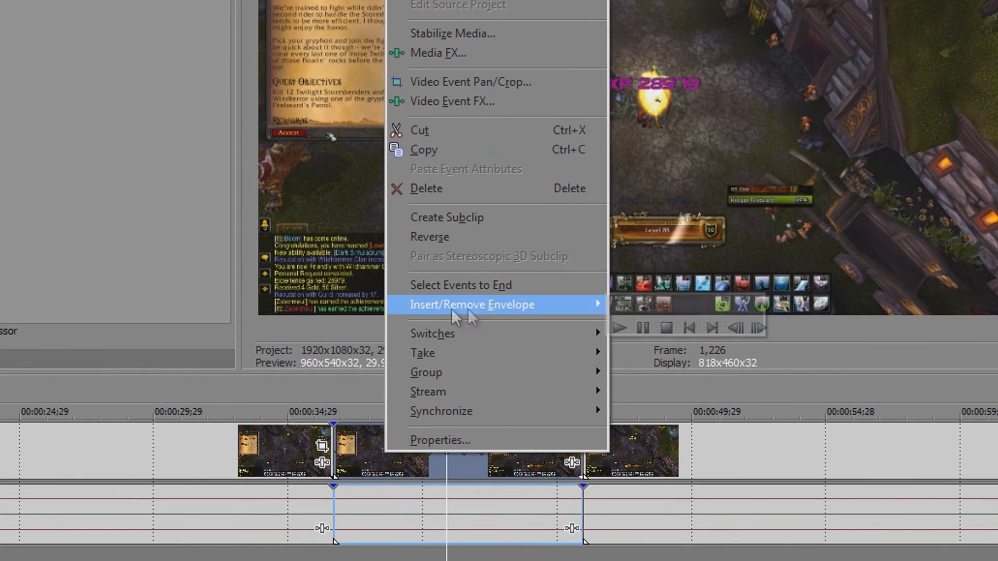
Add a Velocity envelope to the middle video event, add a point and reshape it, then undo the reshape.
mouse_move(488, 305)
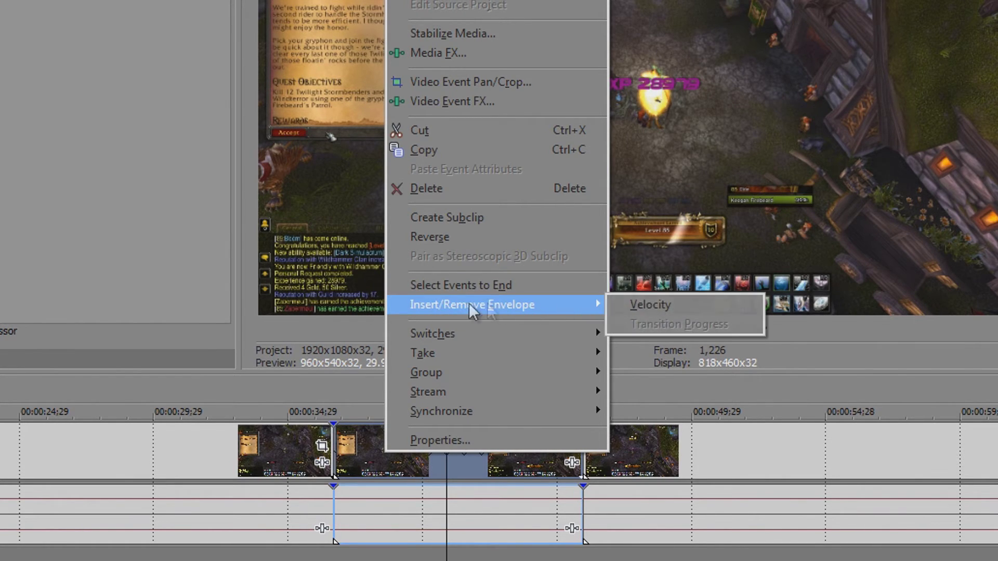
click(653, 306)
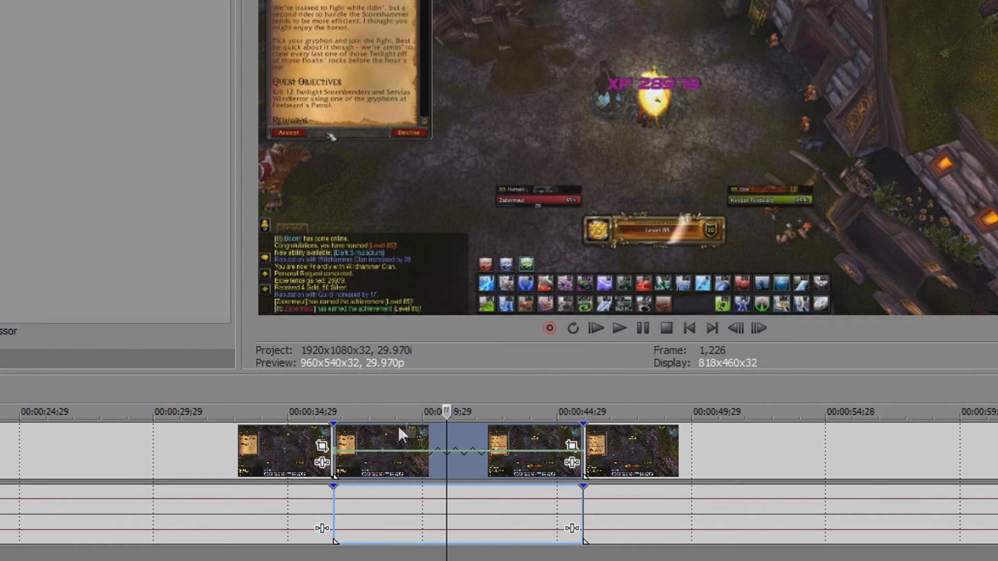
double_click(388, 451)
click(507, 455)
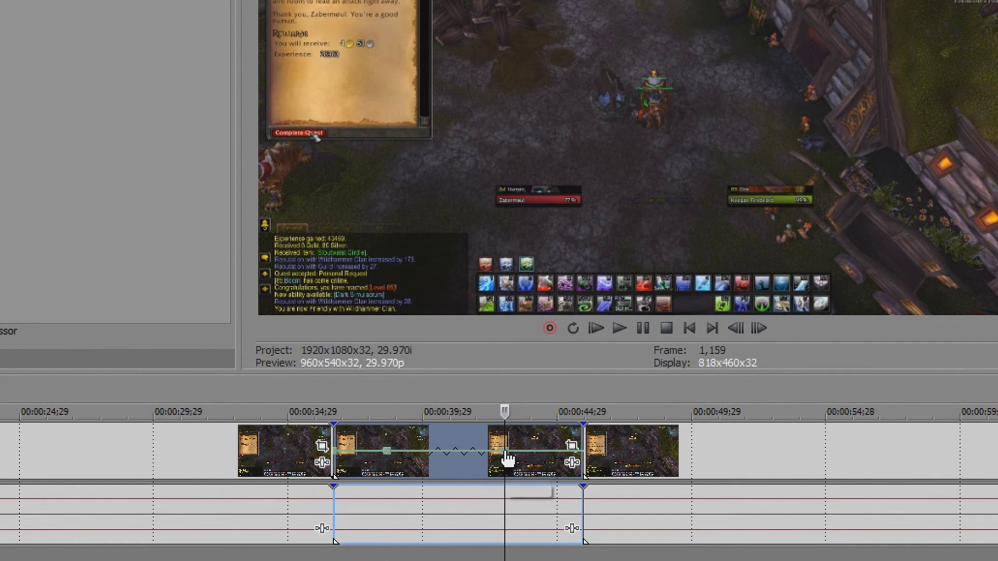
drag(507, 455, 504, 435)
drag(387, 451, 387, 464)
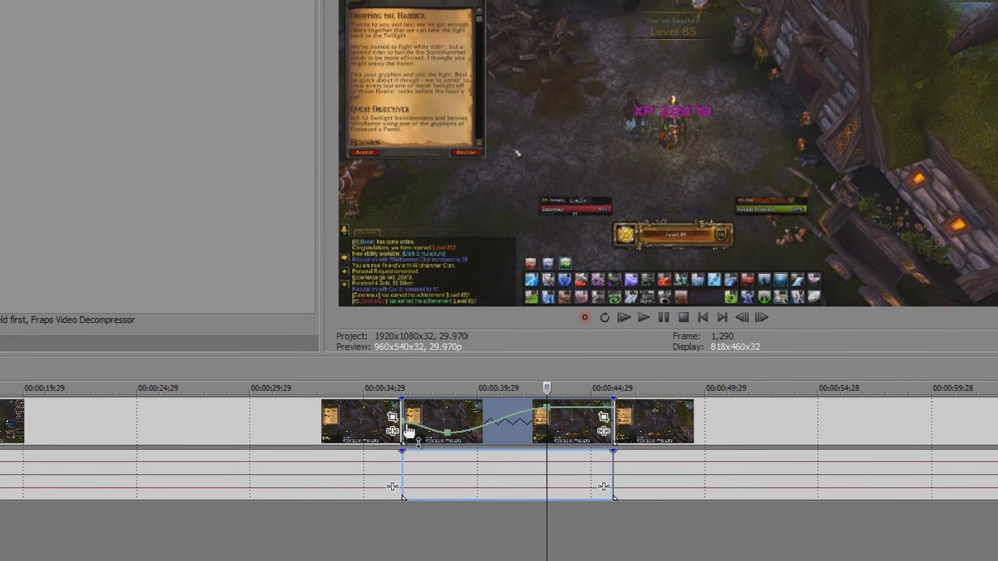
key(ctrl+z)
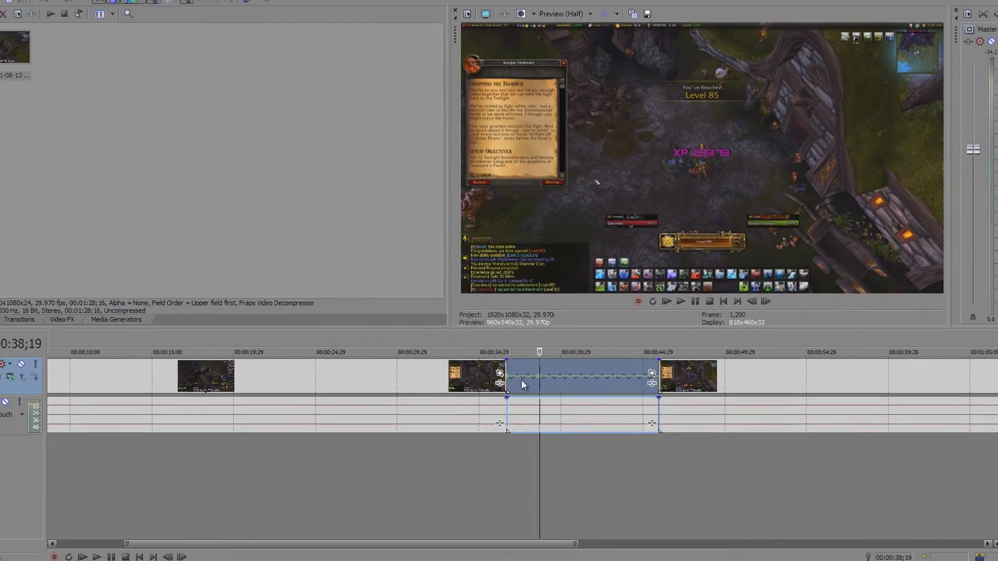
key(ctrl+z)
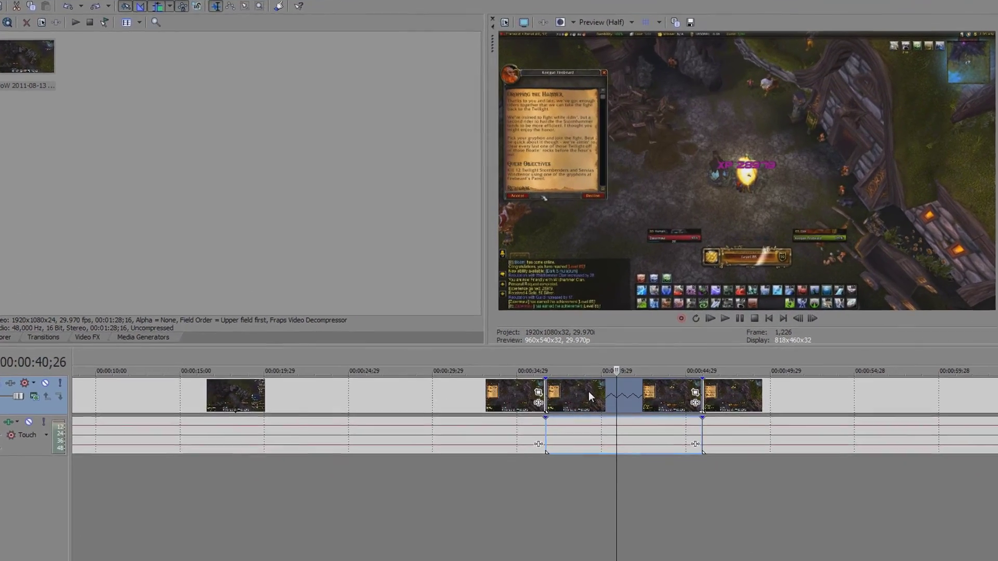
Right-click the slowed middle video event to show its options menu.
right_click(587, 365)
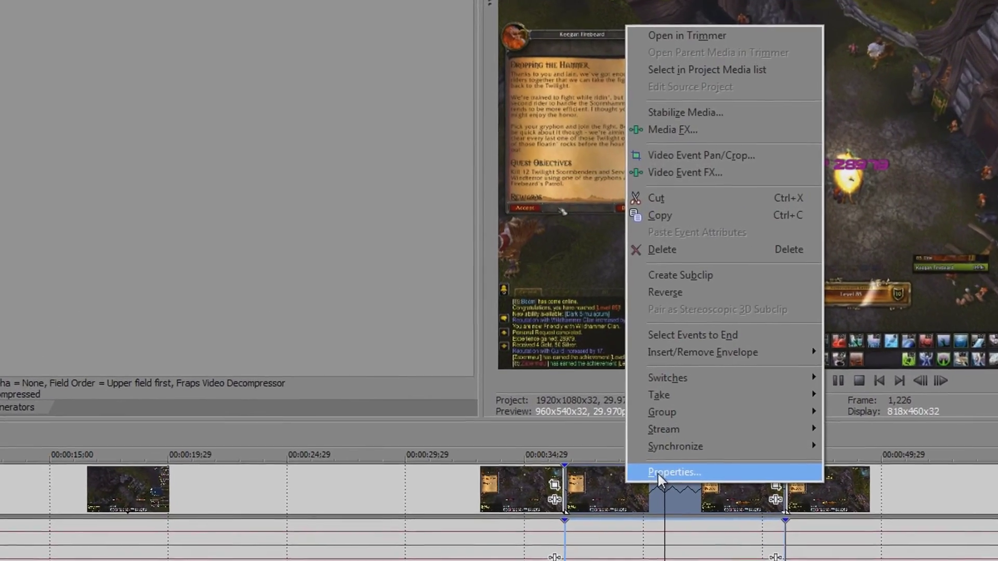
In the slowed event's Properties, enable Reduce interlace flicker and set Field order to None (progressive scan).
click(631, 420)
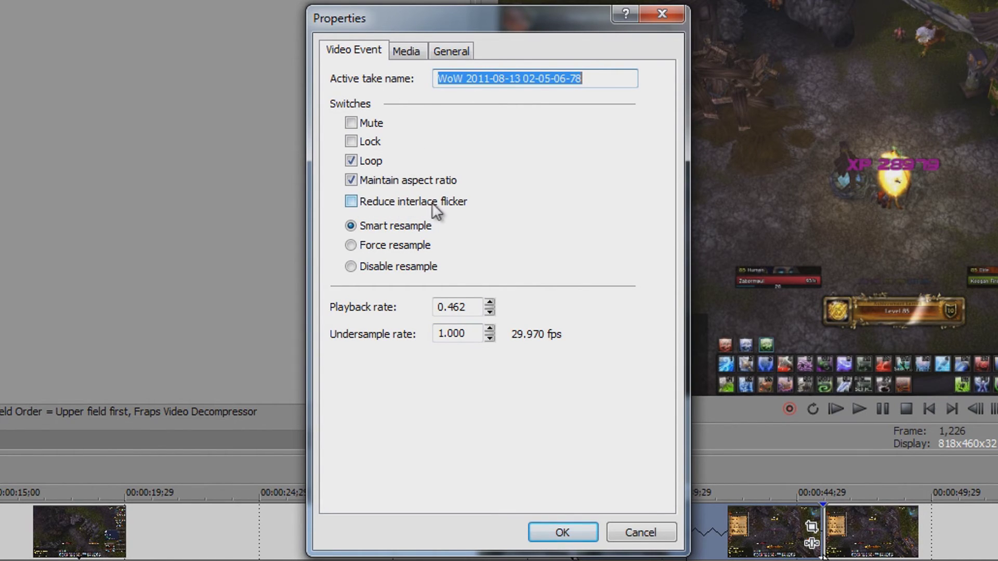
click(353, 202)
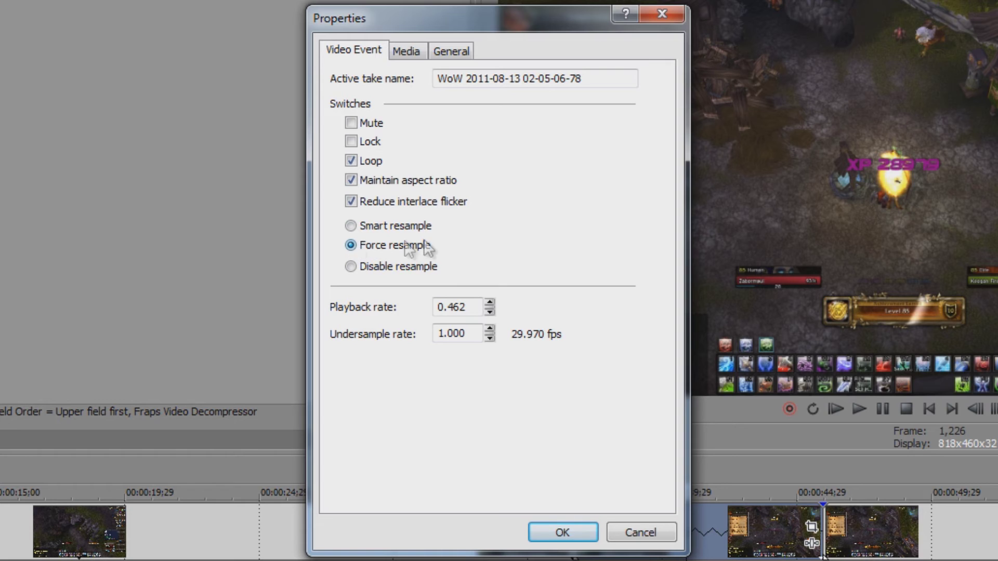
click(406, 52)
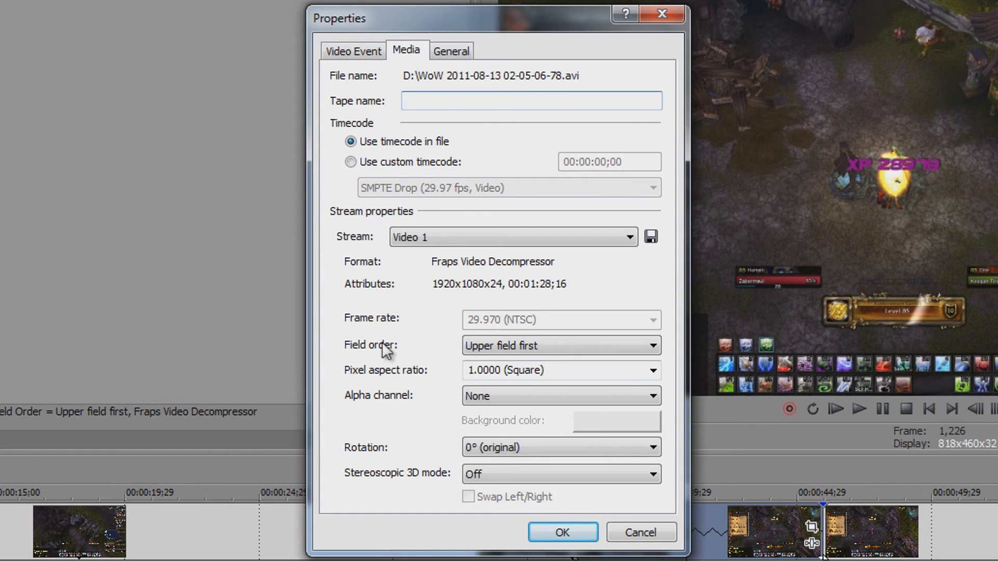
click(553, 347)
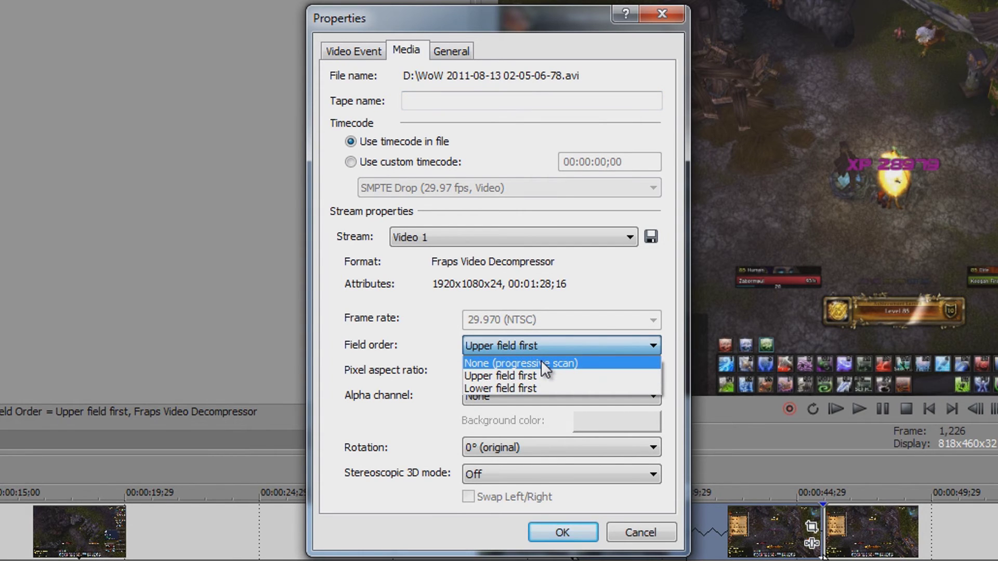
click(541, 363)
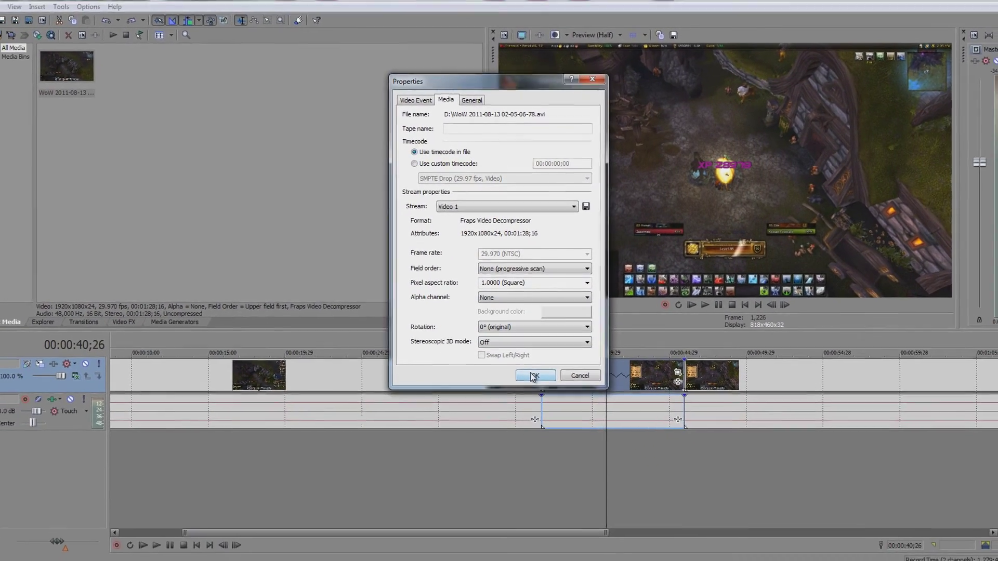
click(533, 376)
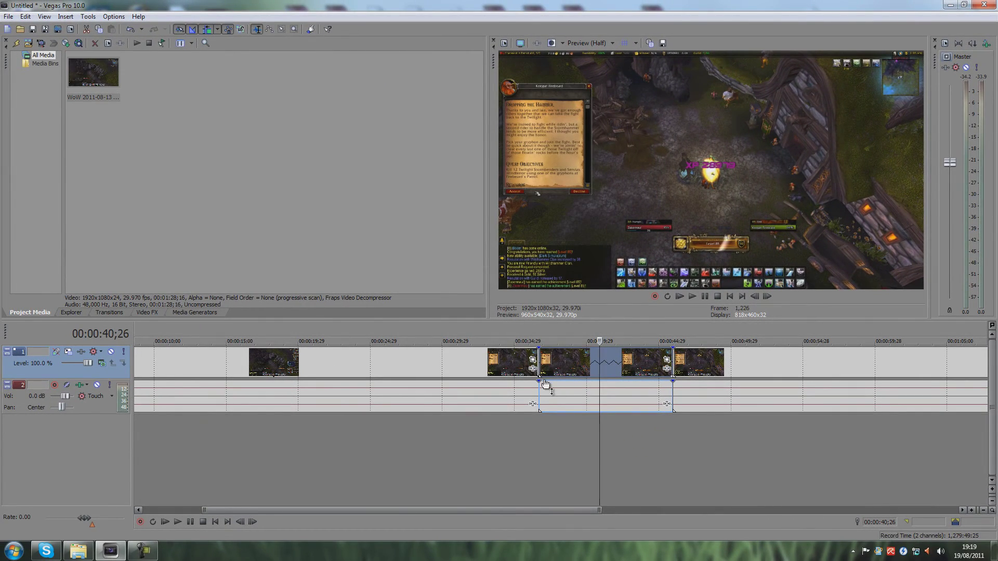
click(545, 384)
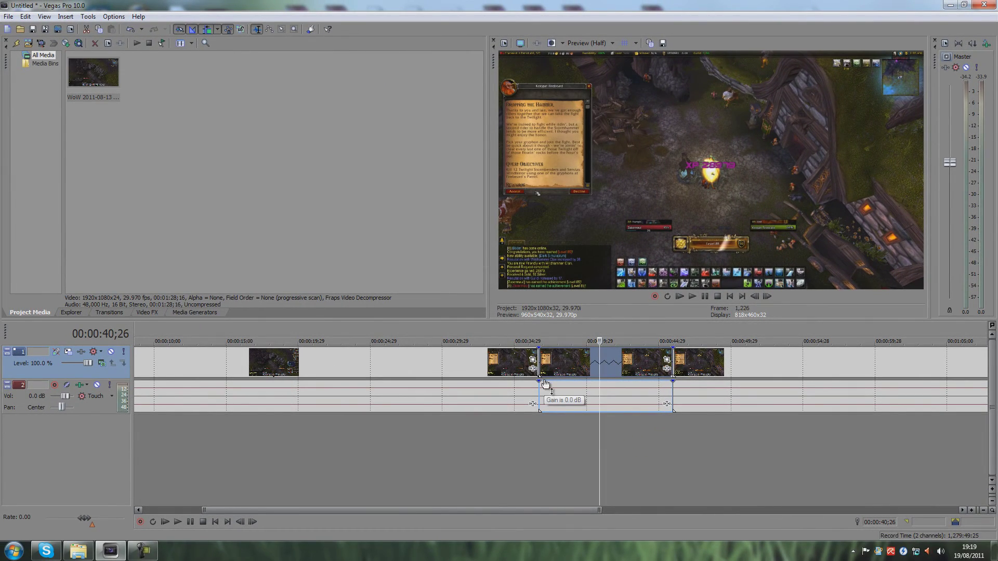
right_click(564, 360)
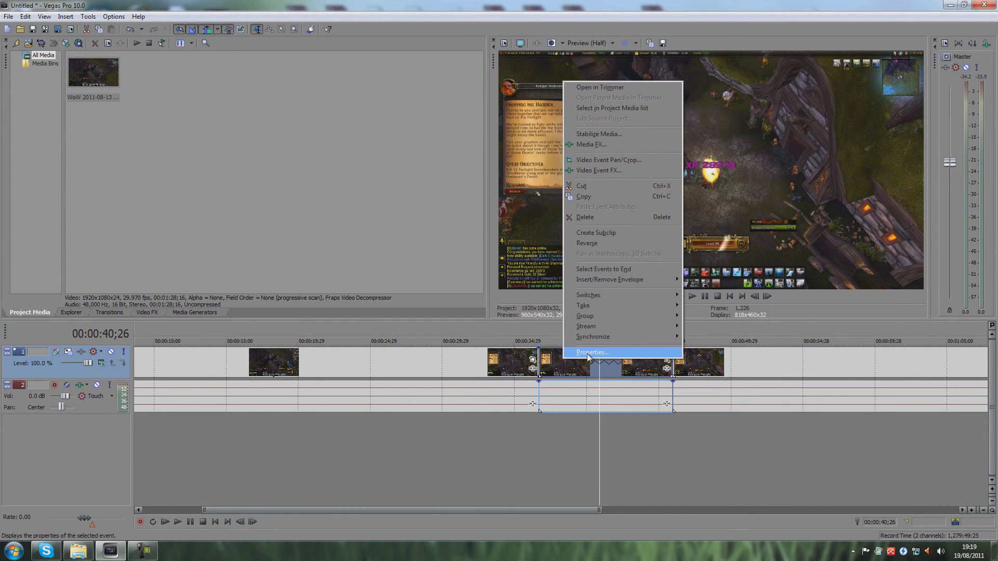
click(588, 353)
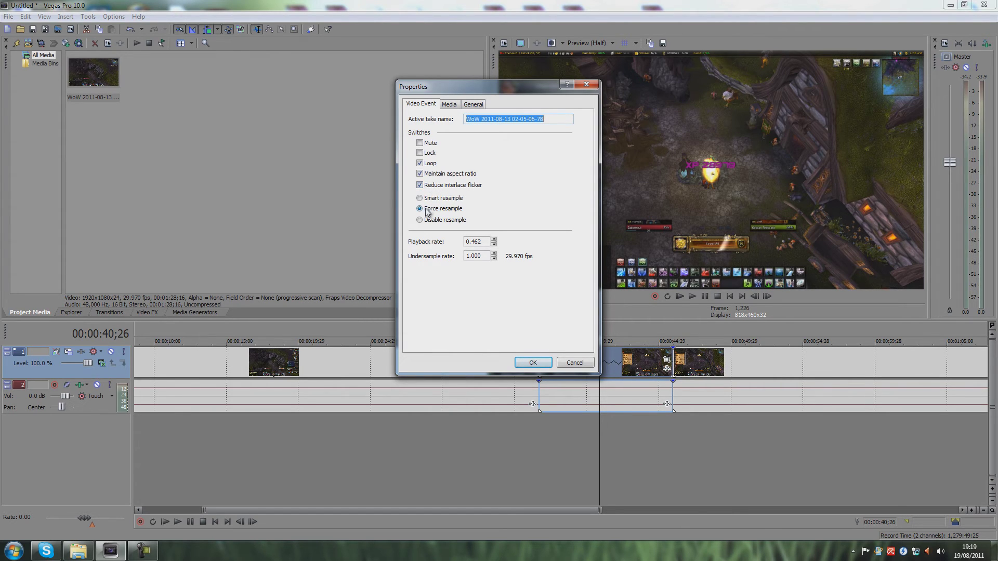
click(450, 106)
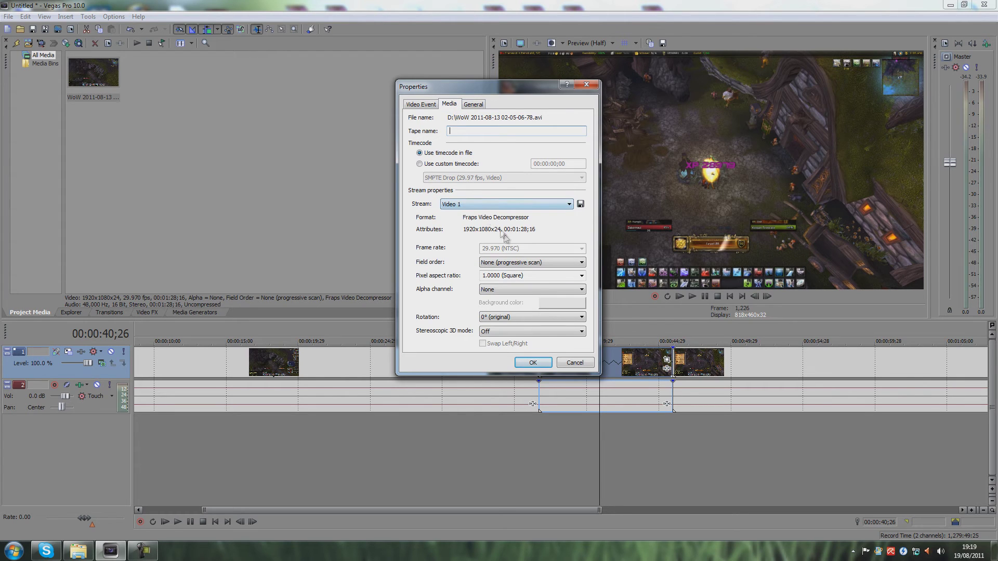
click(501, 263)
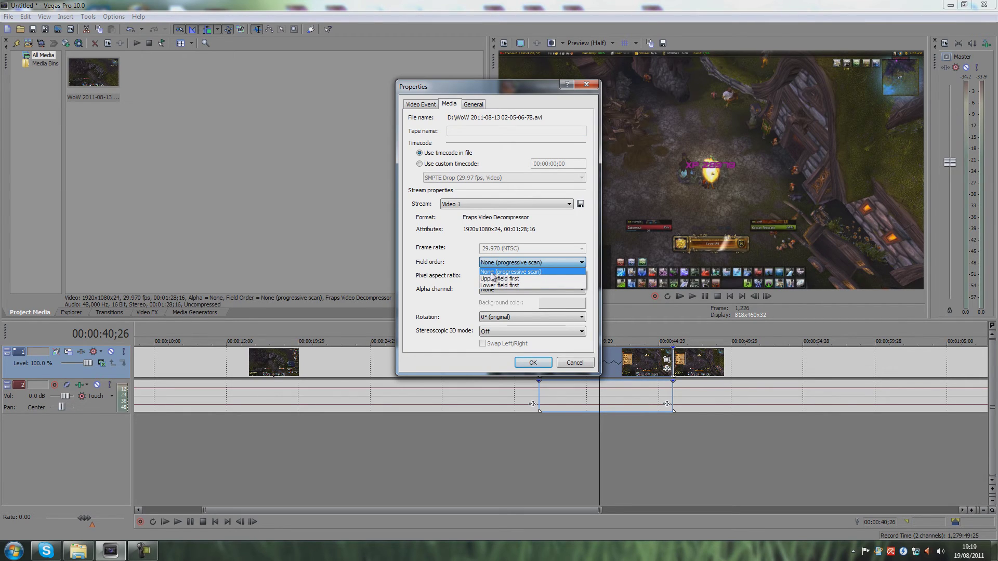
click(533, 272)
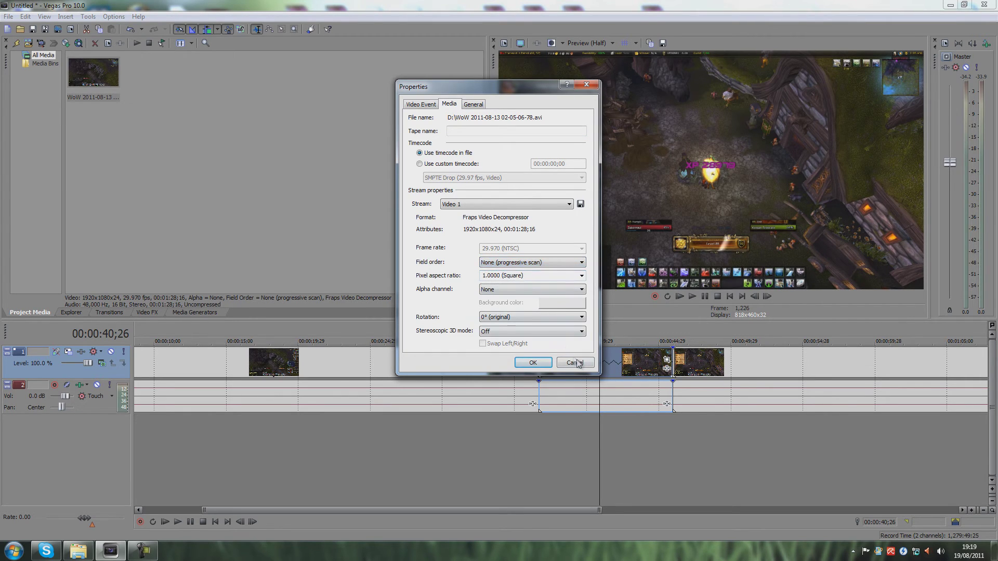
click(575, 362)
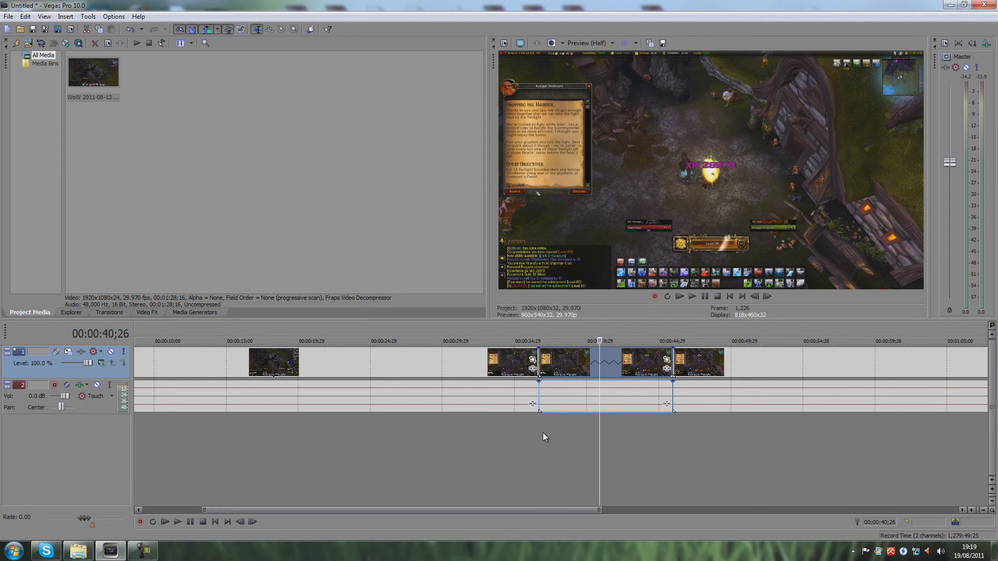
click(542, 433)
Zoom out the timeline and open Properties for the clips before the slowed section.
scroll(605, 429, down, 3)
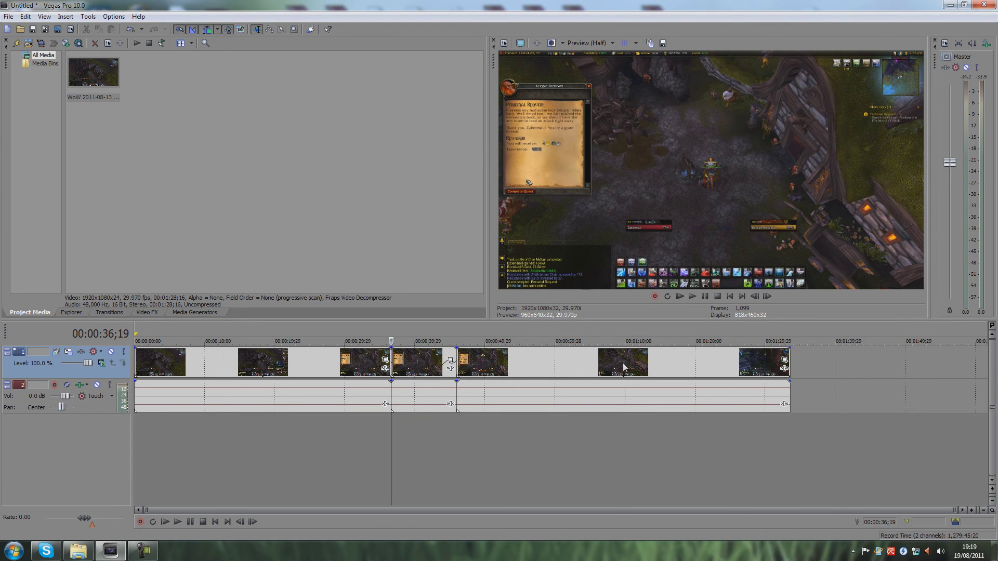
click(291, 362)
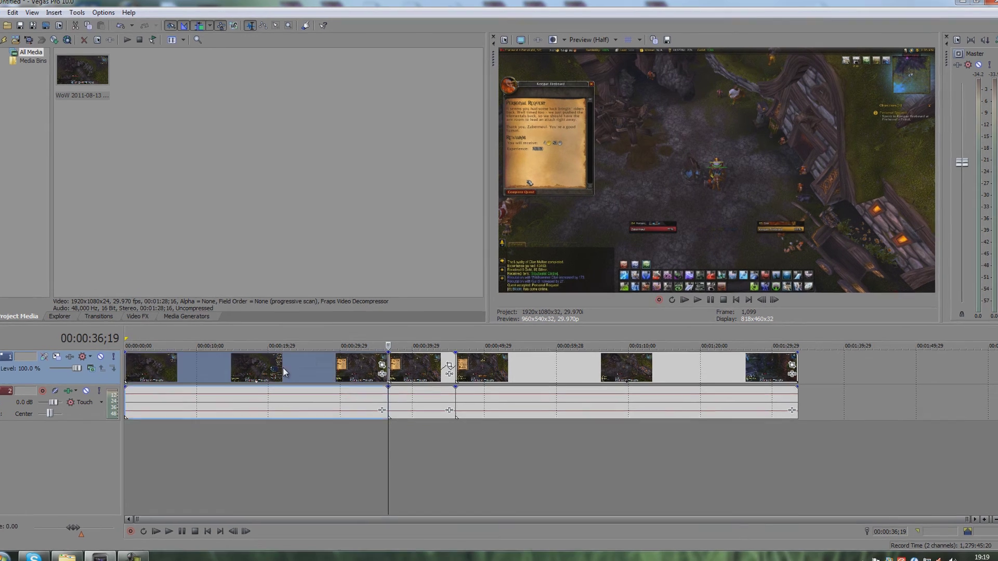
right_click(283, 367)
click(233, 367)
right_click(260, 367)
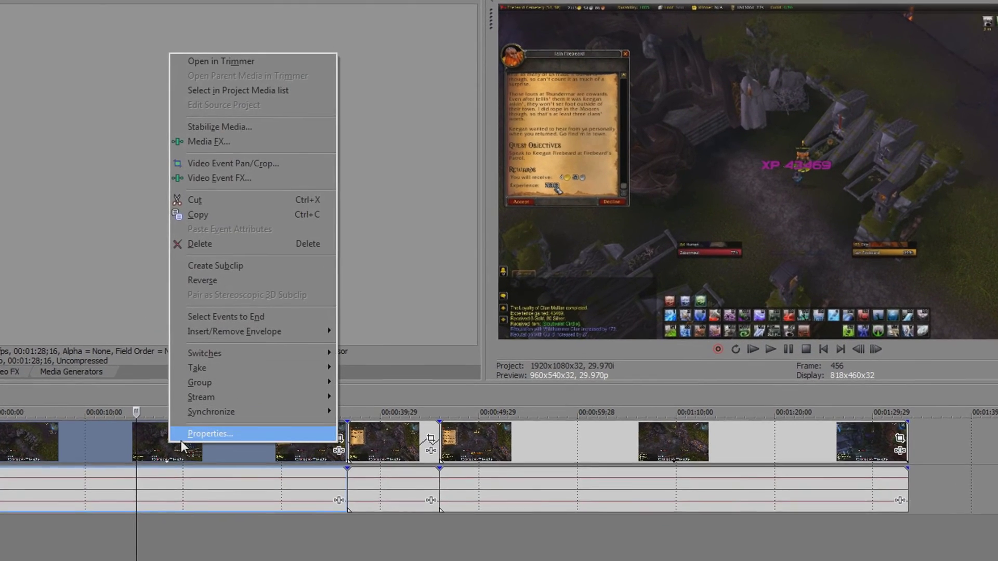
click(182, 439)
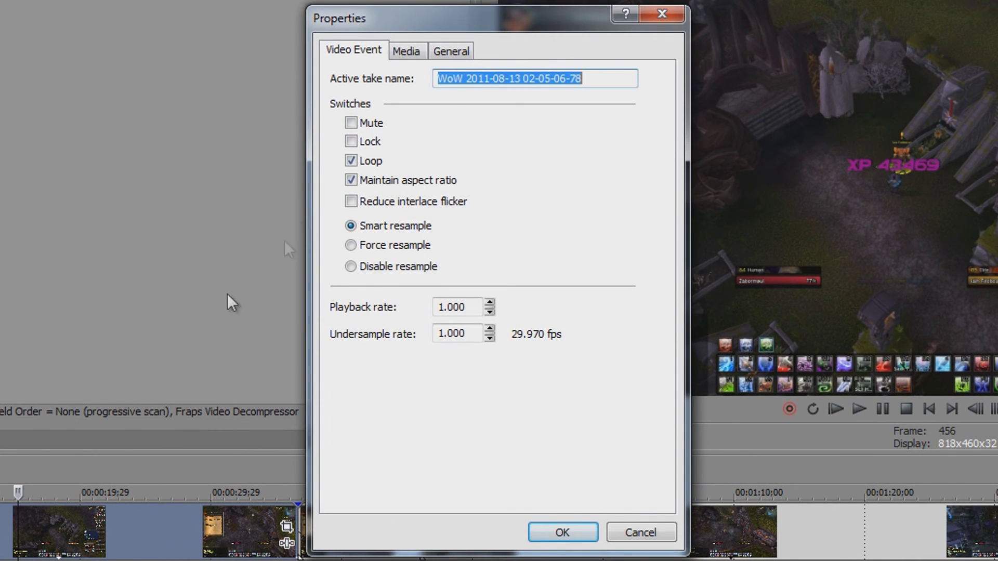
Inspect the earlier clip's Video Event and Media settings, cancel unchanged, and clear the time selection.
click(352, 201)
click(406, 51)
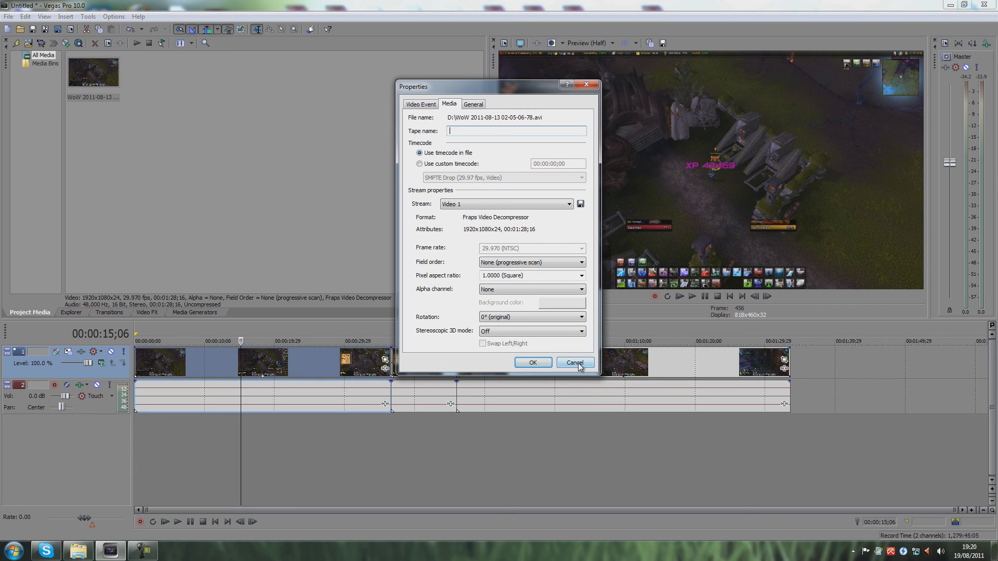
click(578, 363)
click(420, 106)
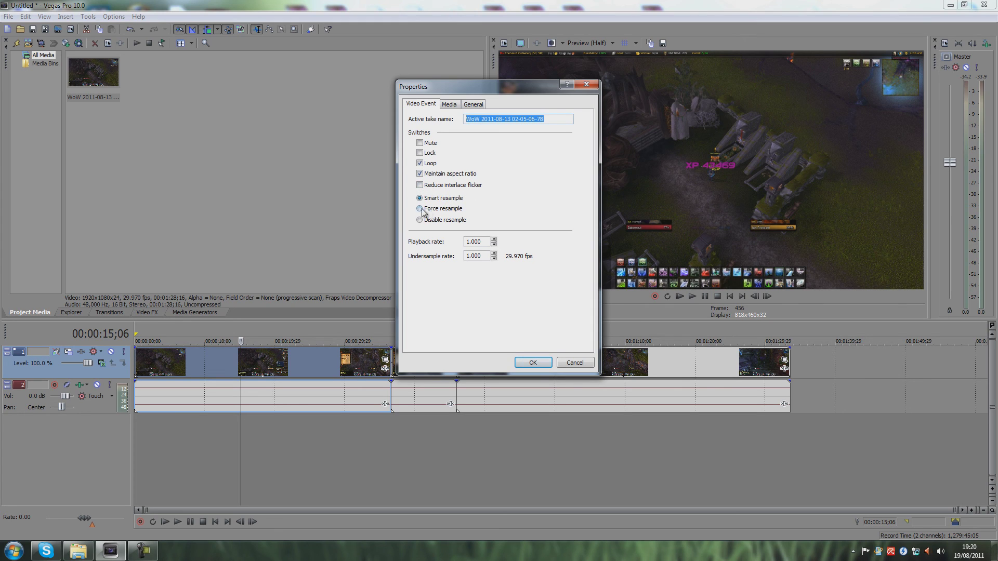
click(583, 366)
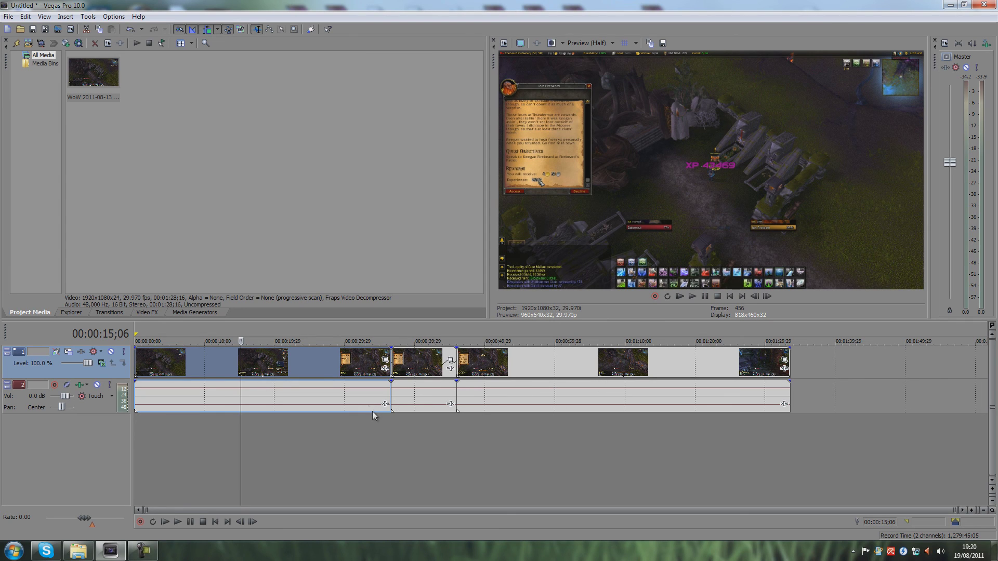
click(389, 432)
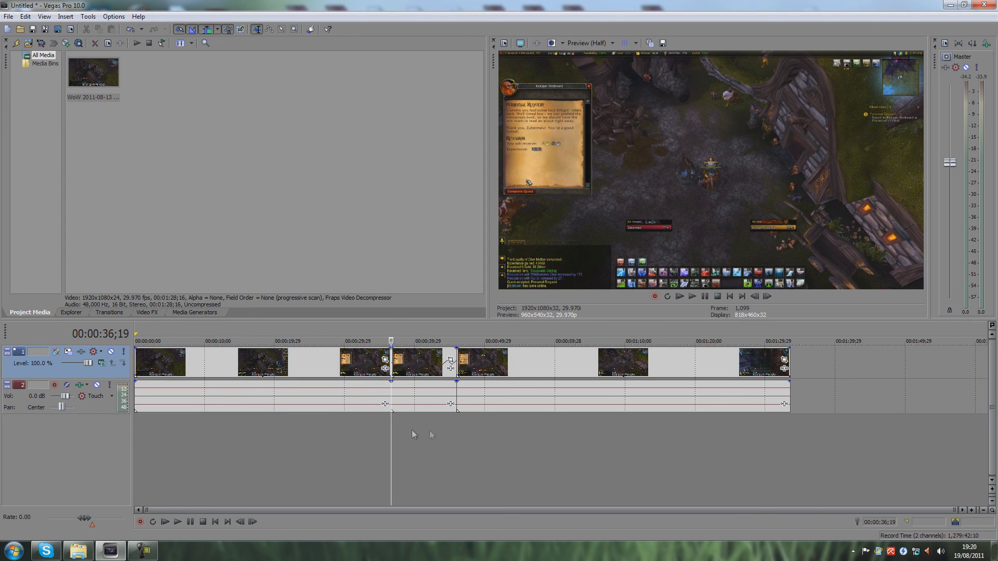
click(414, 389)
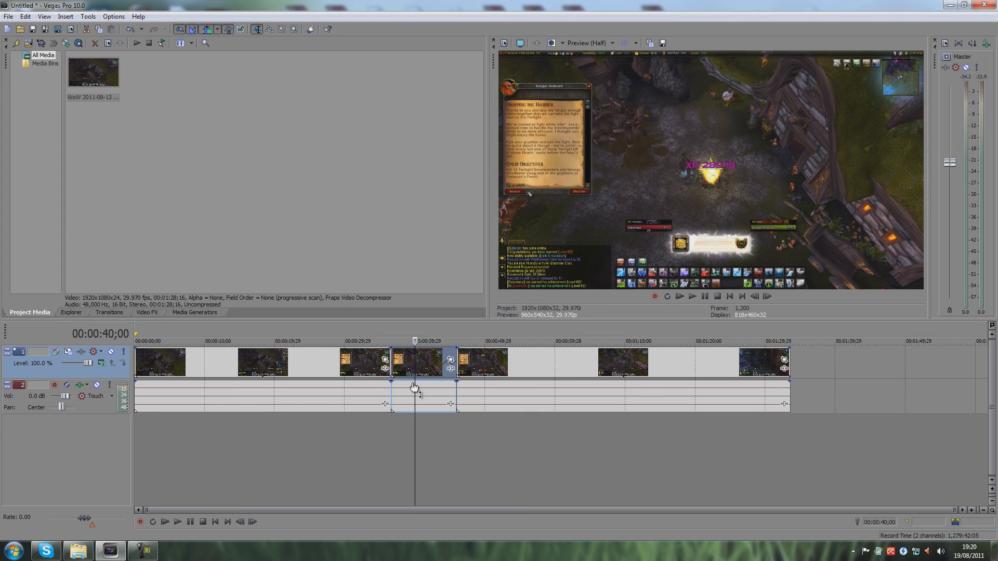